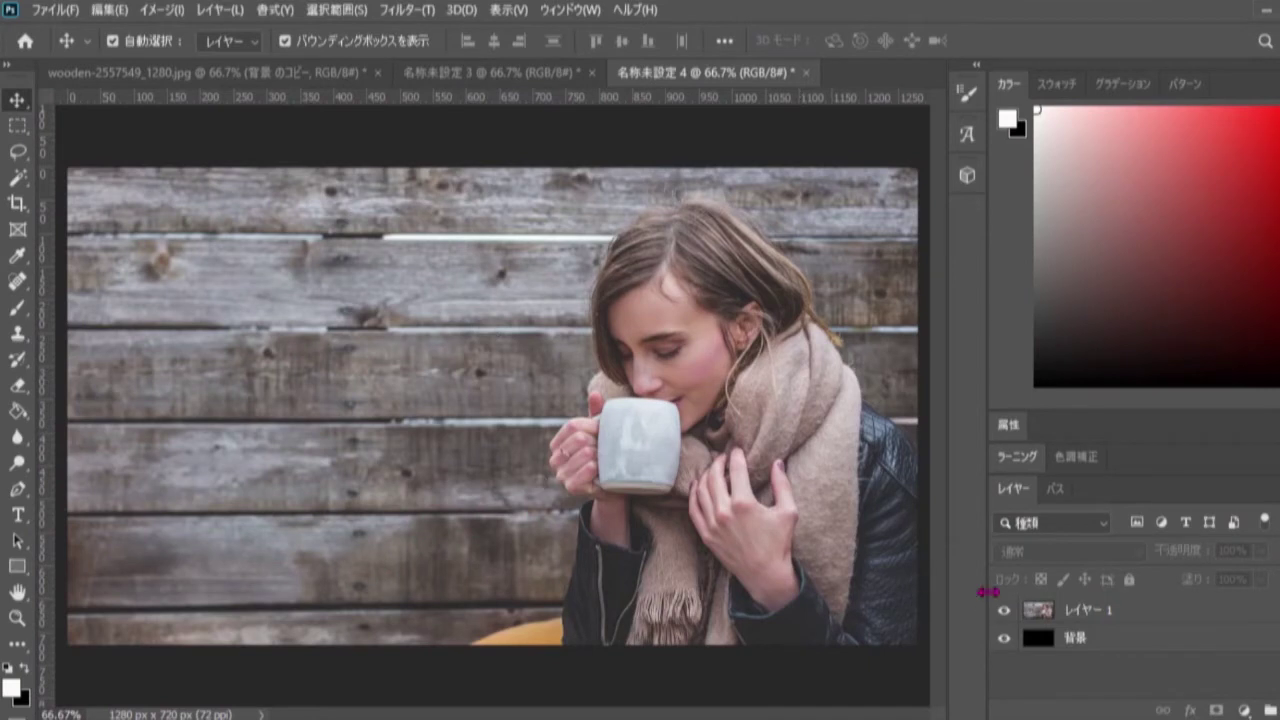
# - Add a new empty layer above the photo layer and fill it with the Clouds 1 (雲模様 1) render filter
pyautogui.click(1138, 613)
pyautogui.rightClick(1140, 618)
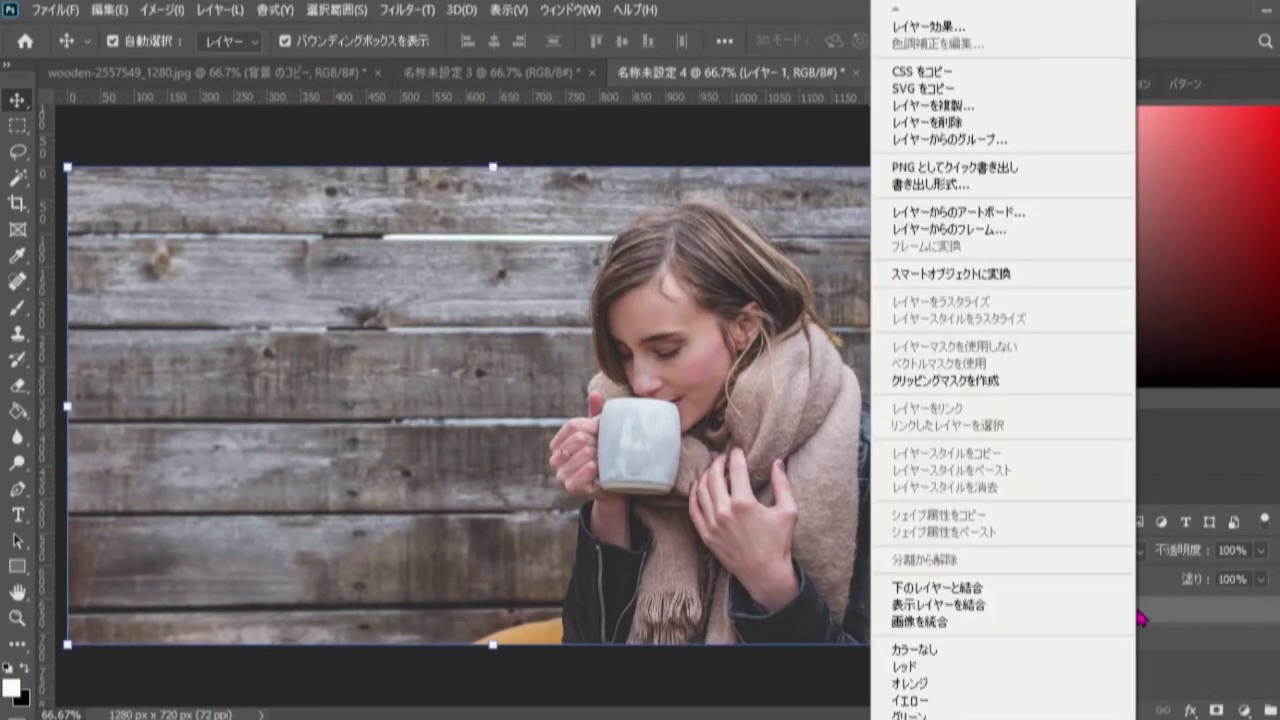
pyautogui.click(1140, 618)
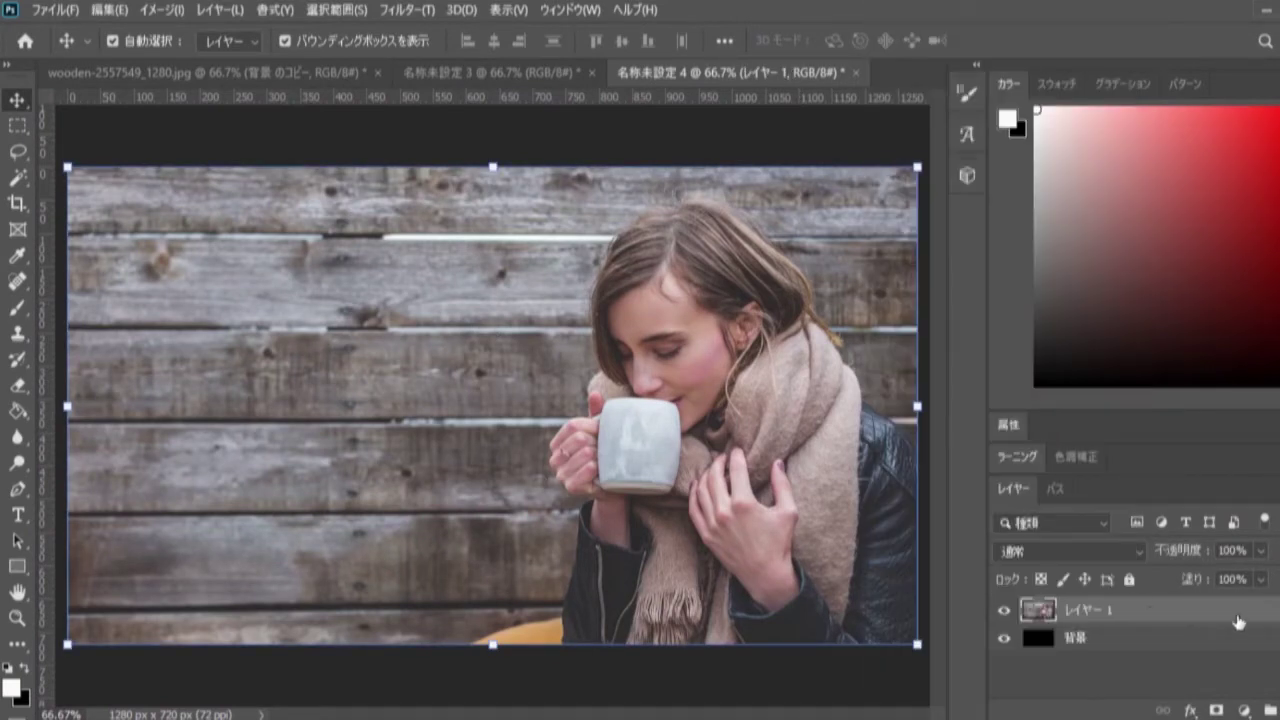
pyautogui.hotkey('ctrl', 'shift', 'alt', 'n')
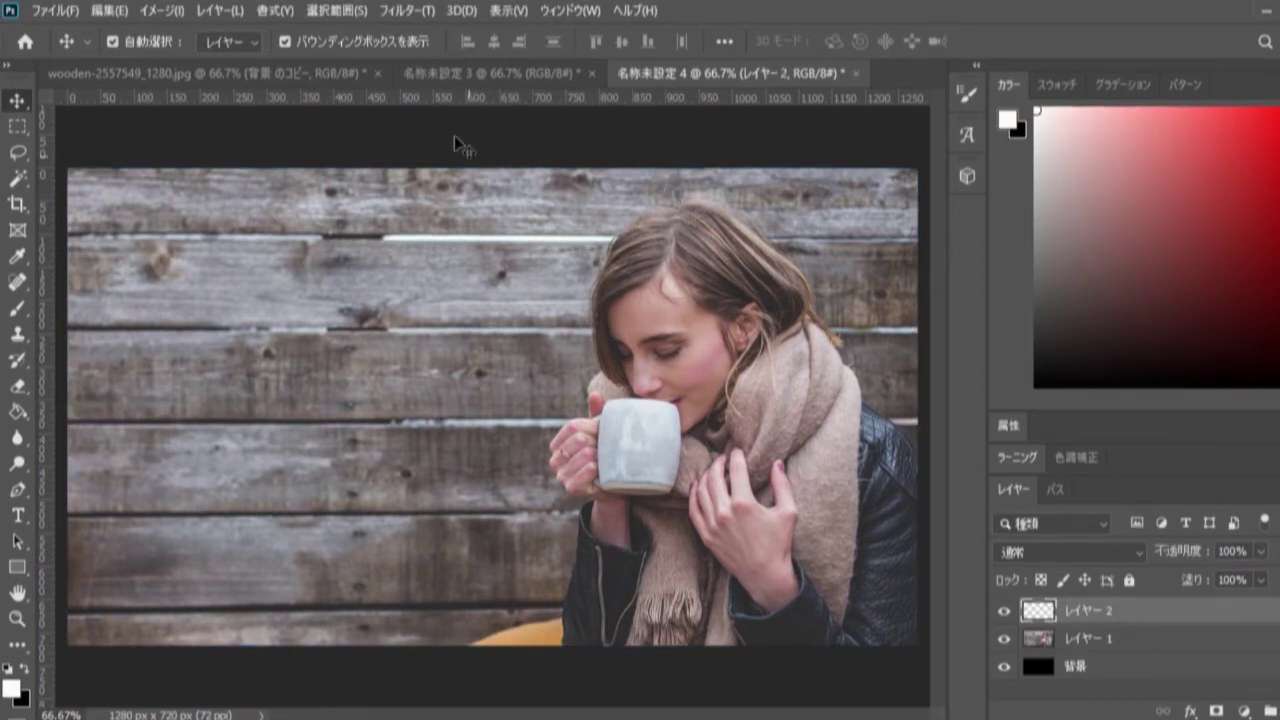
pyautogui.click(407, 11)
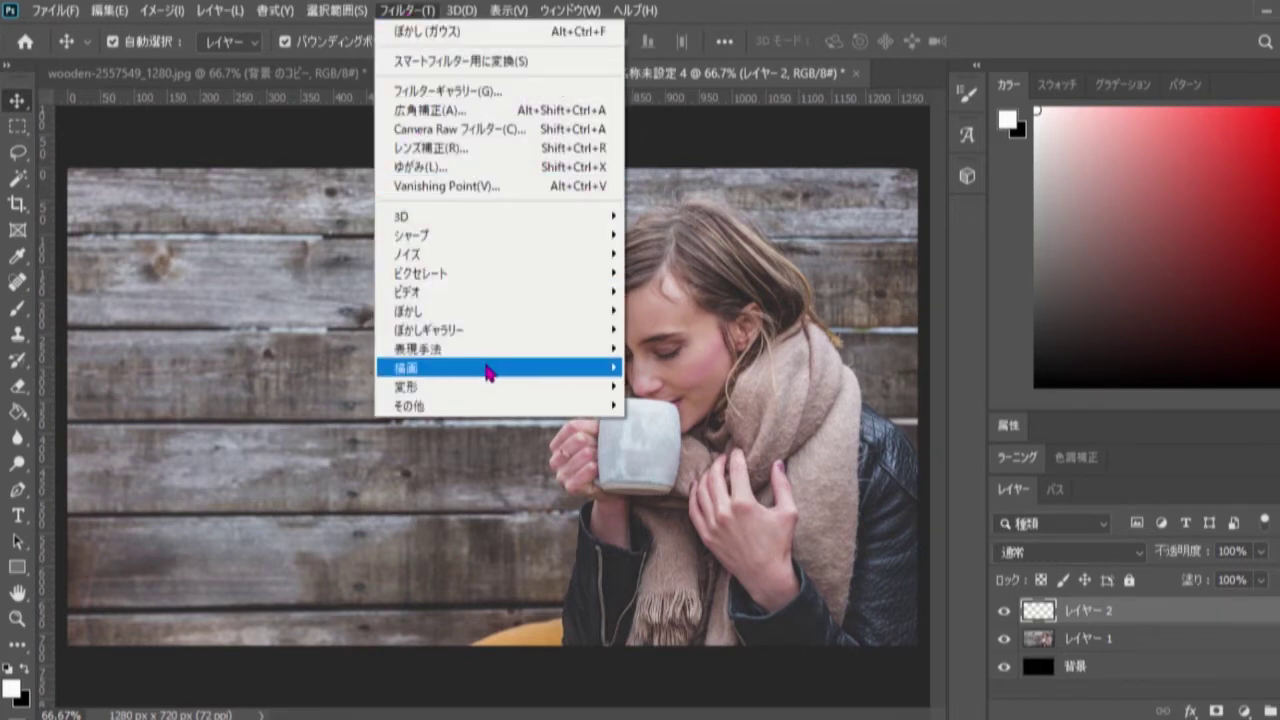
pyautogui.moveTo(489, 370)
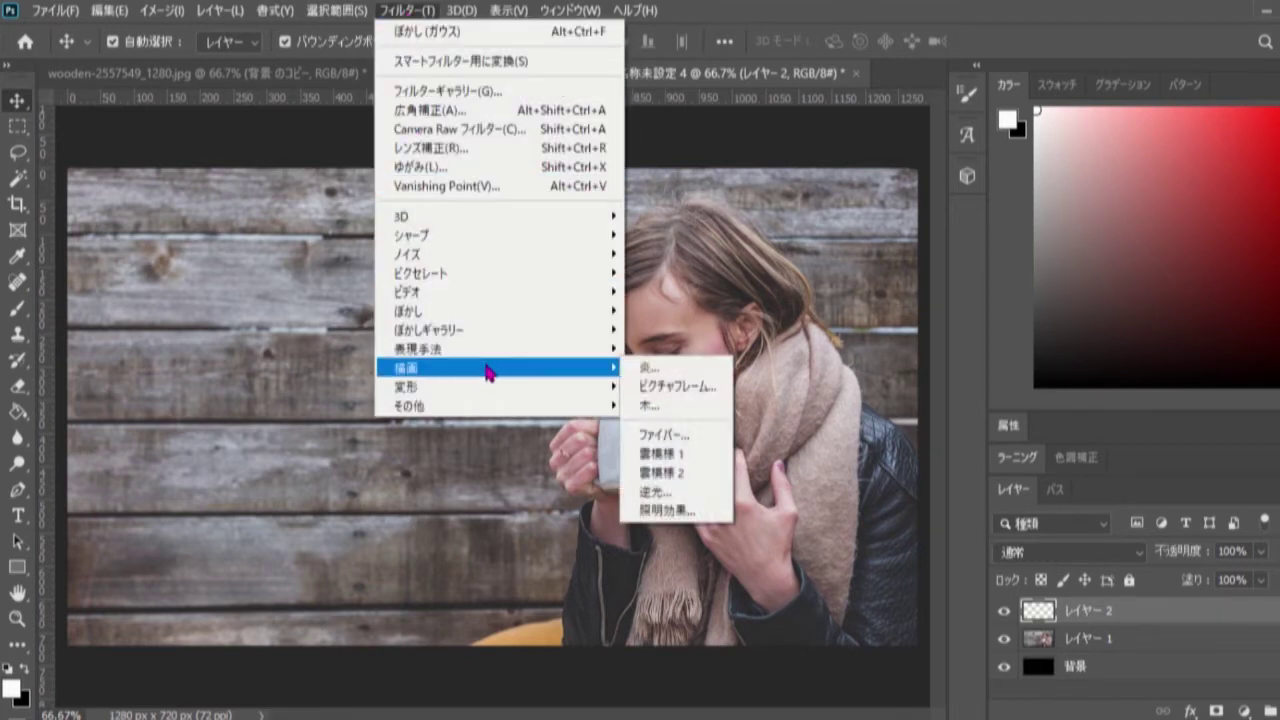
pyautogui.click(698, 460)
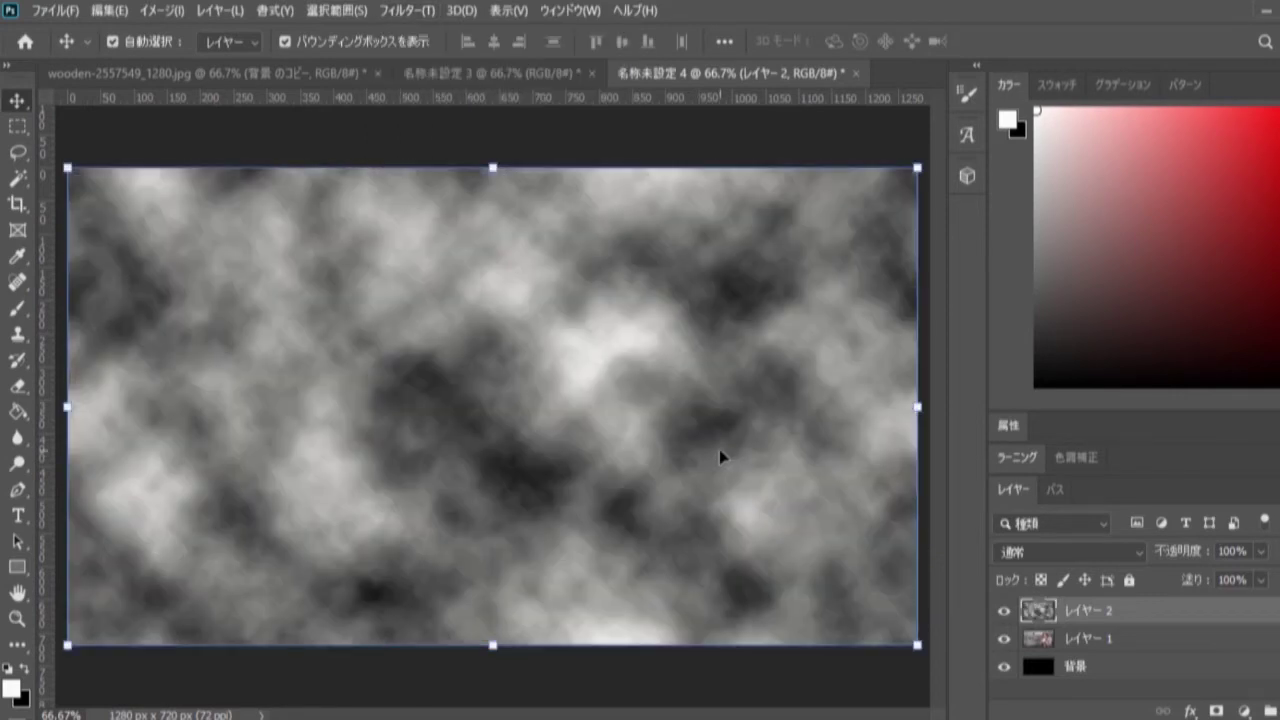
# - Distort the cloud layer with the Wave filter: 2 generators, wavelength 340 to 430, amplitude 1 to 450, scale 100% horizontal and 20% vertical
pyautogui.click(407, 11)
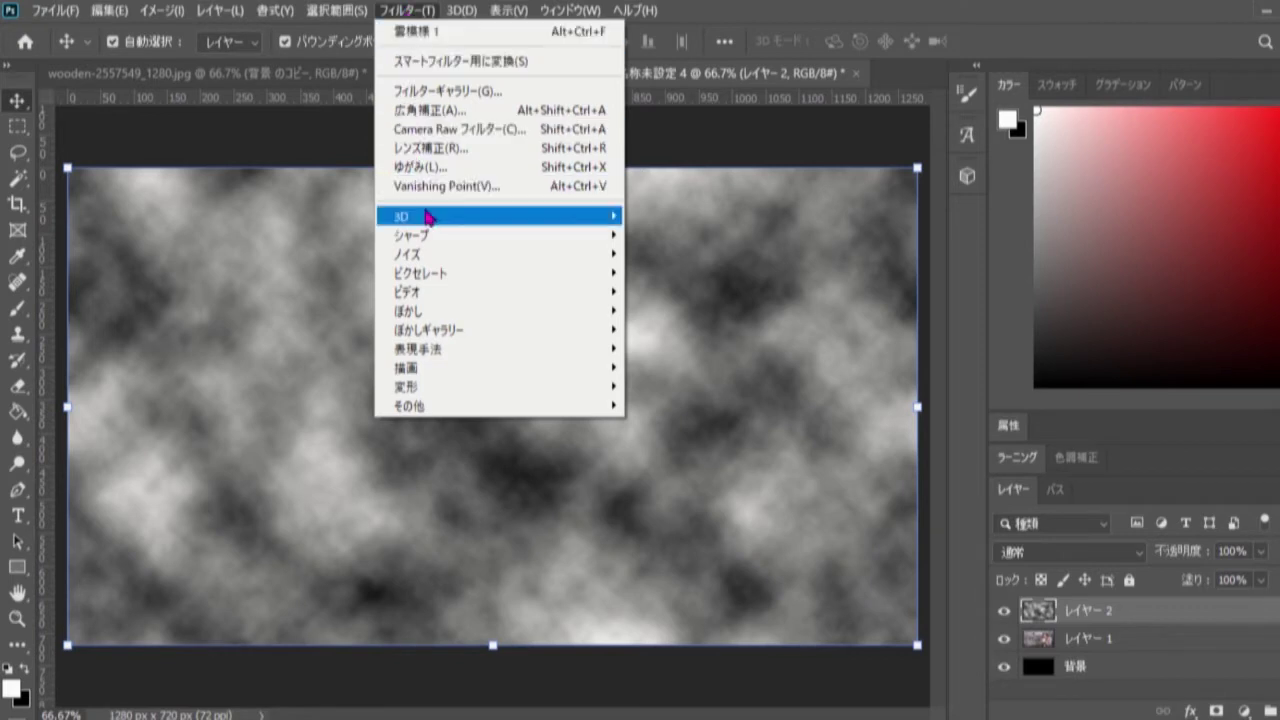
pyautogui.moveTo(452, 392)
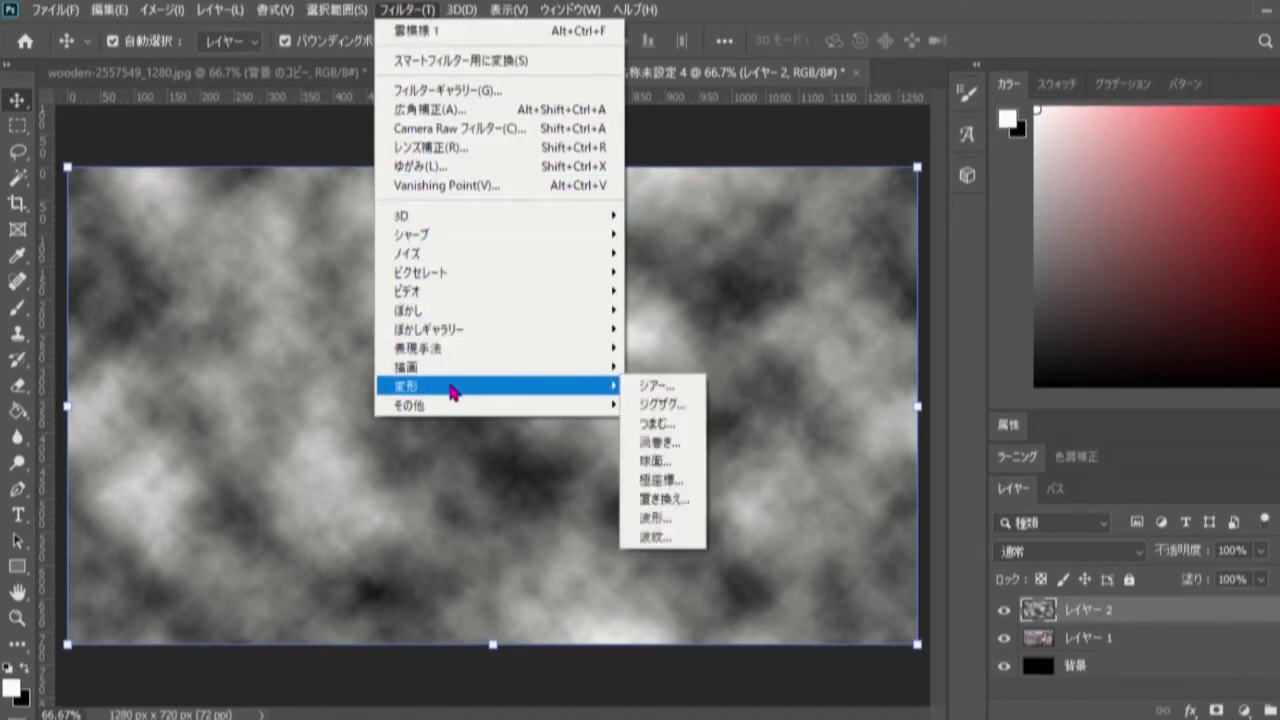
pyautogui.click(684, 522)
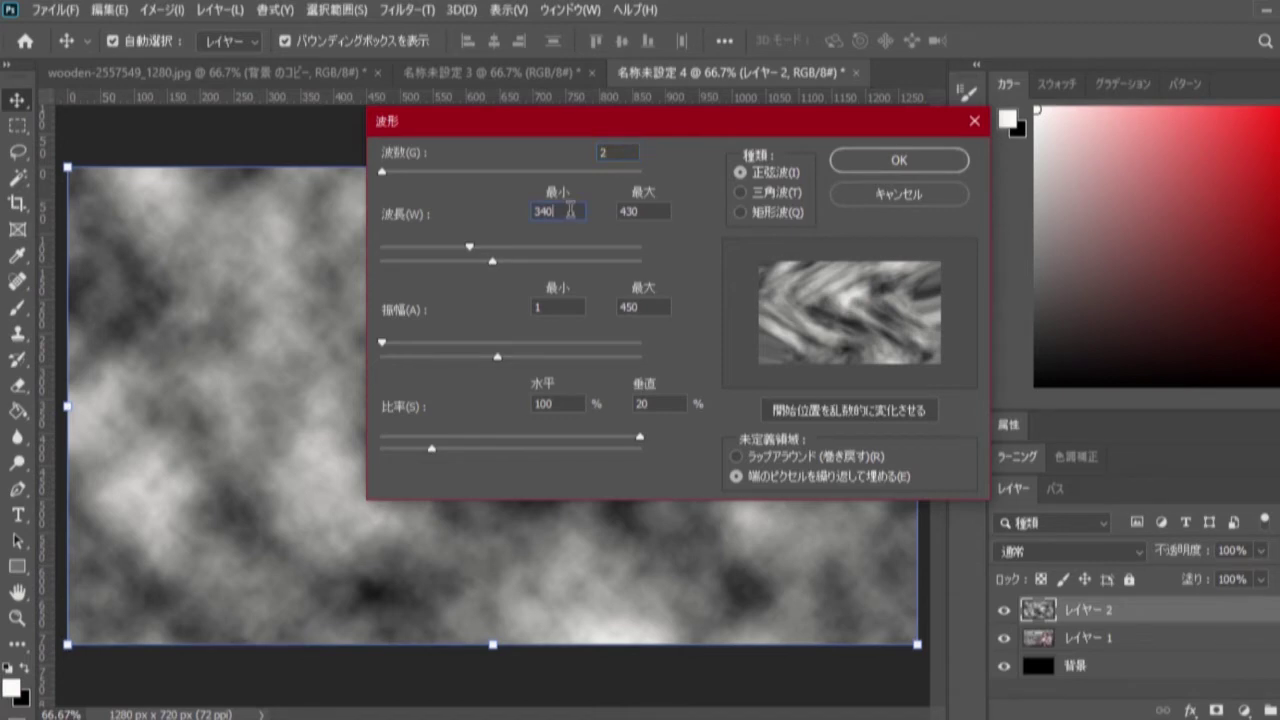
pyautogui.doubleClick(657, 212)
pyautogui.click(898, 162)
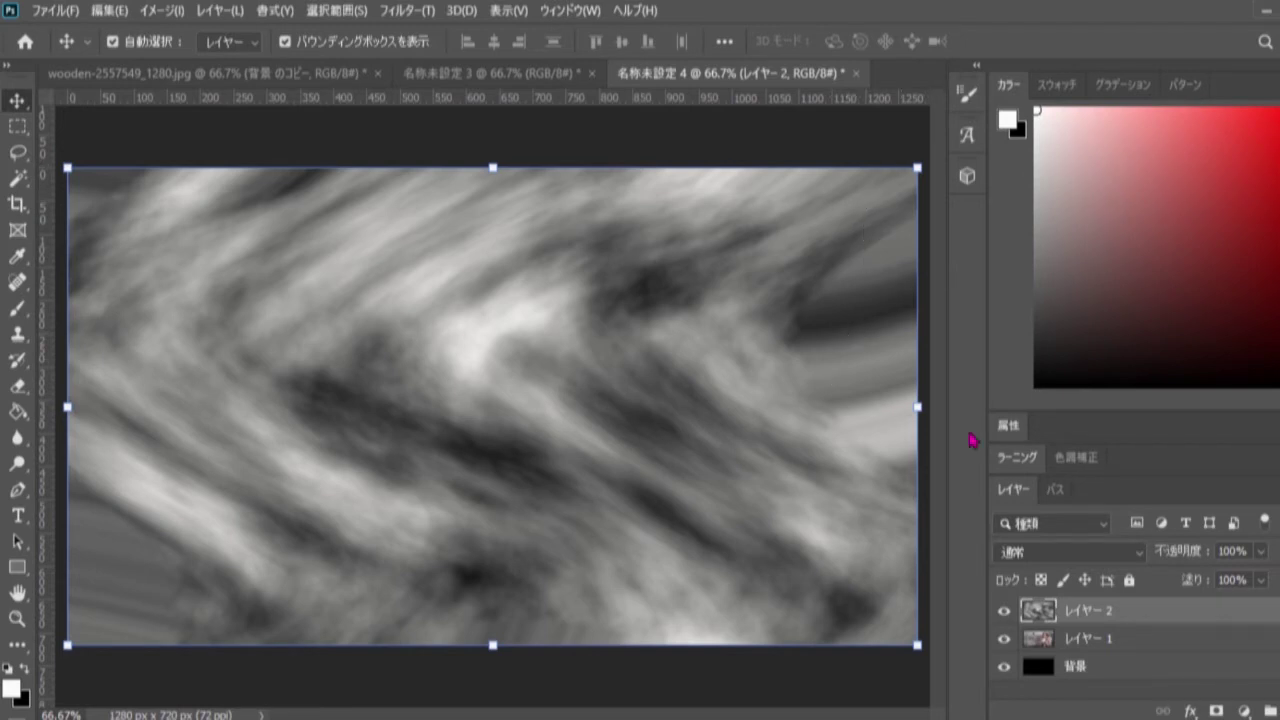
# - Set the cloud layer's blend mode to Screen and apply a Gaussian Blur with a radius of 31 pixels
pyautogui.click(1138, 556)
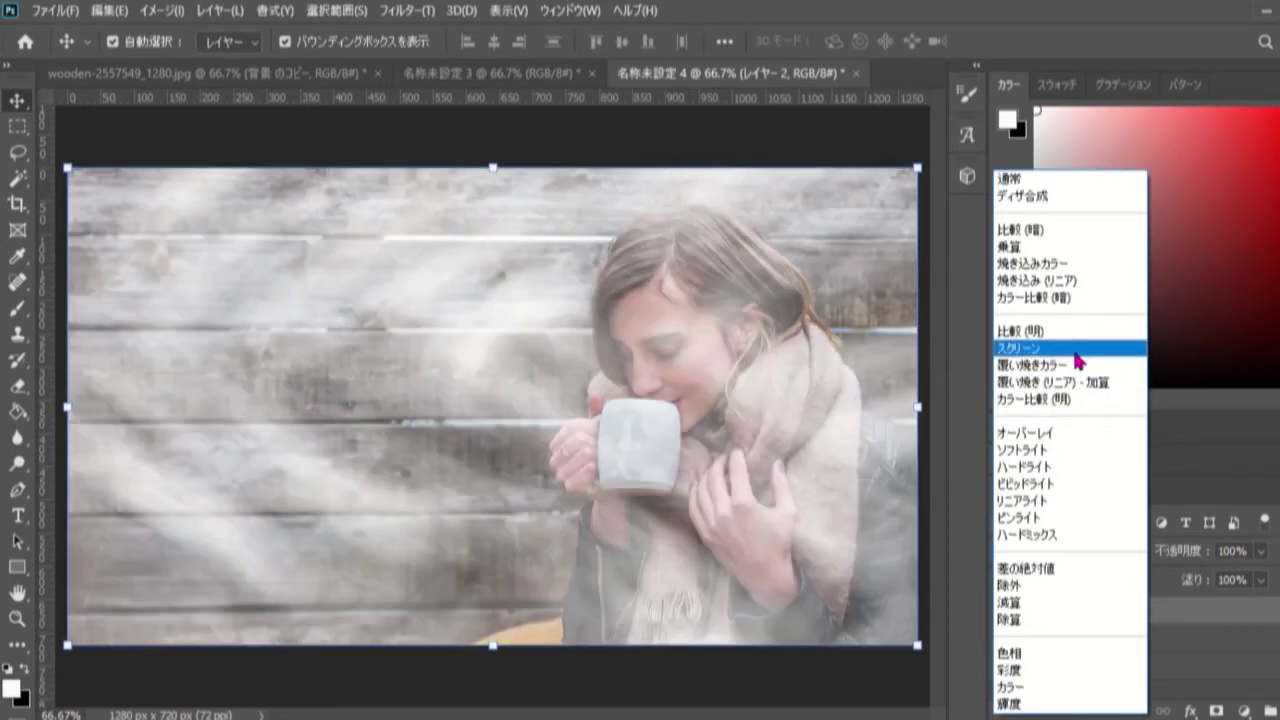
pyautogui.click(1077, 361)
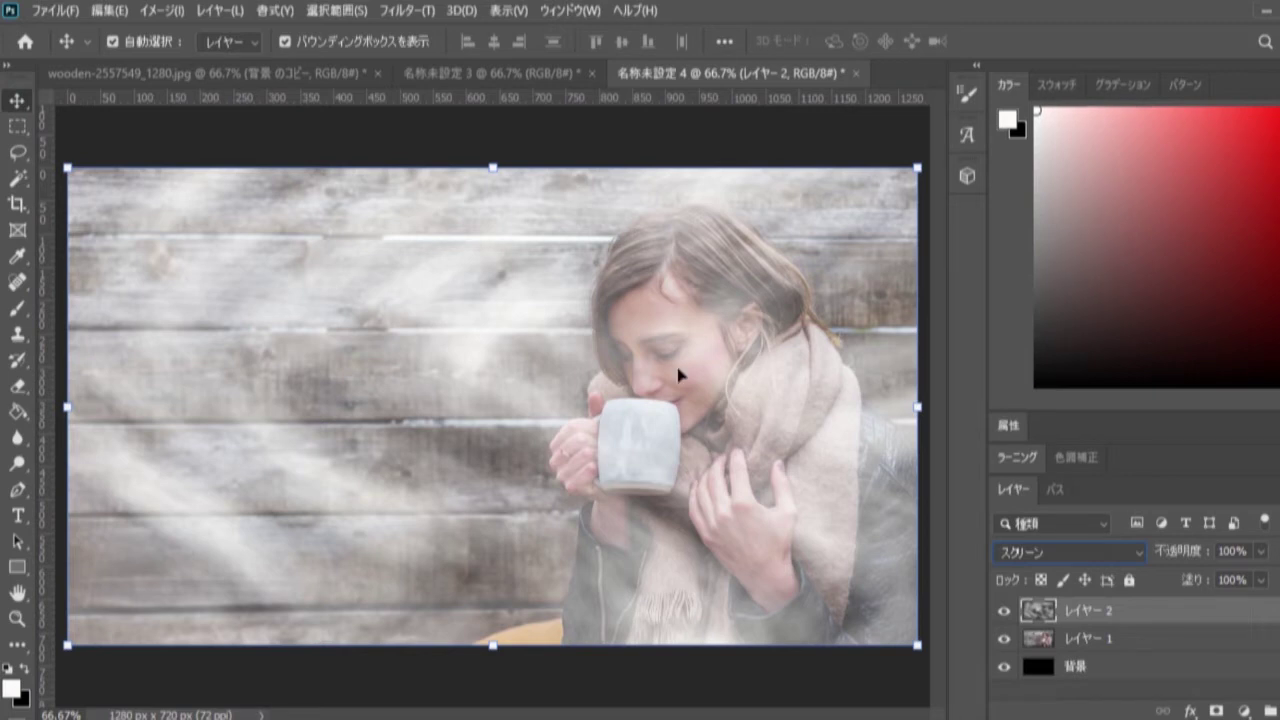
pyautogui.click(409, 12)
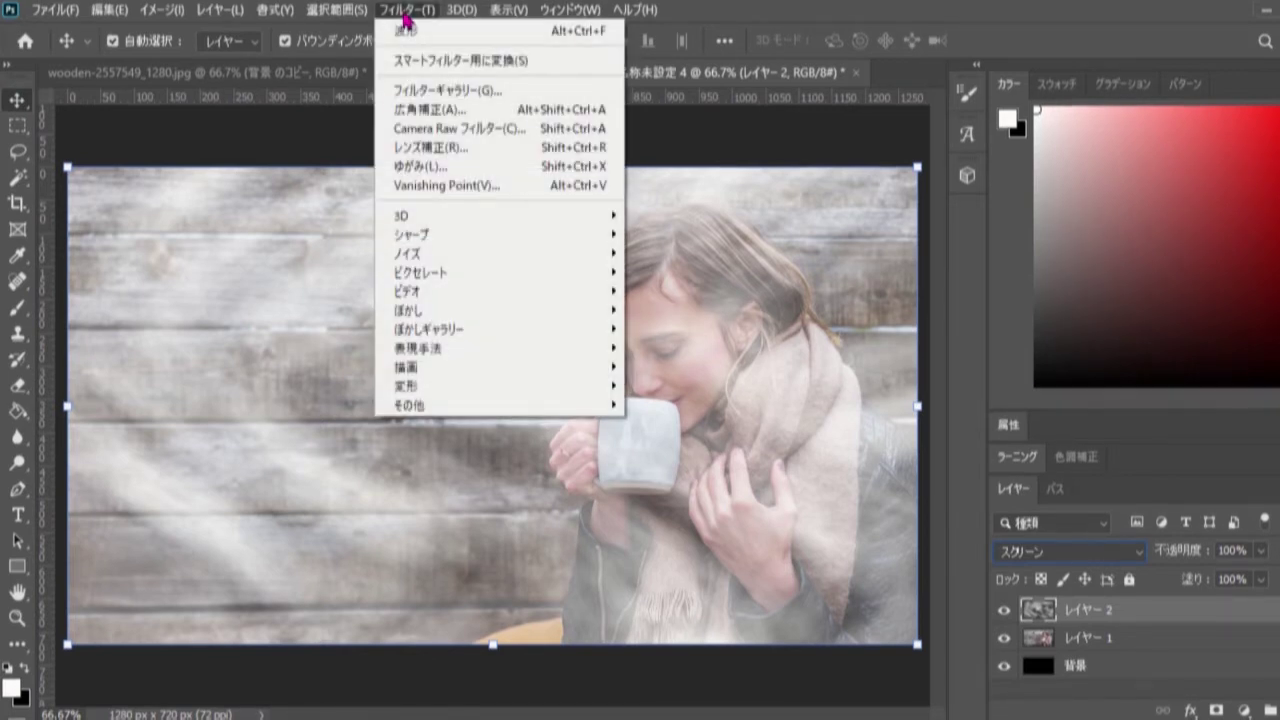
pyautogui.moveTo(460, 313)
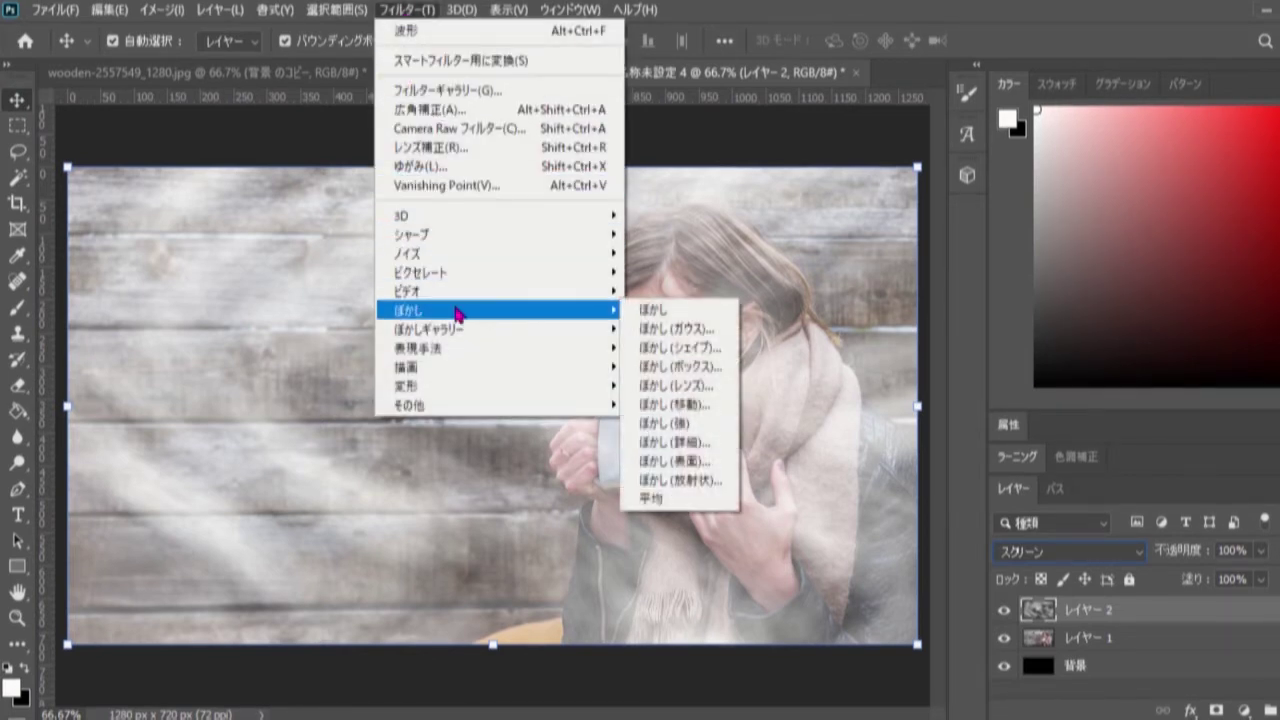
pyautogui.click(720, 338)
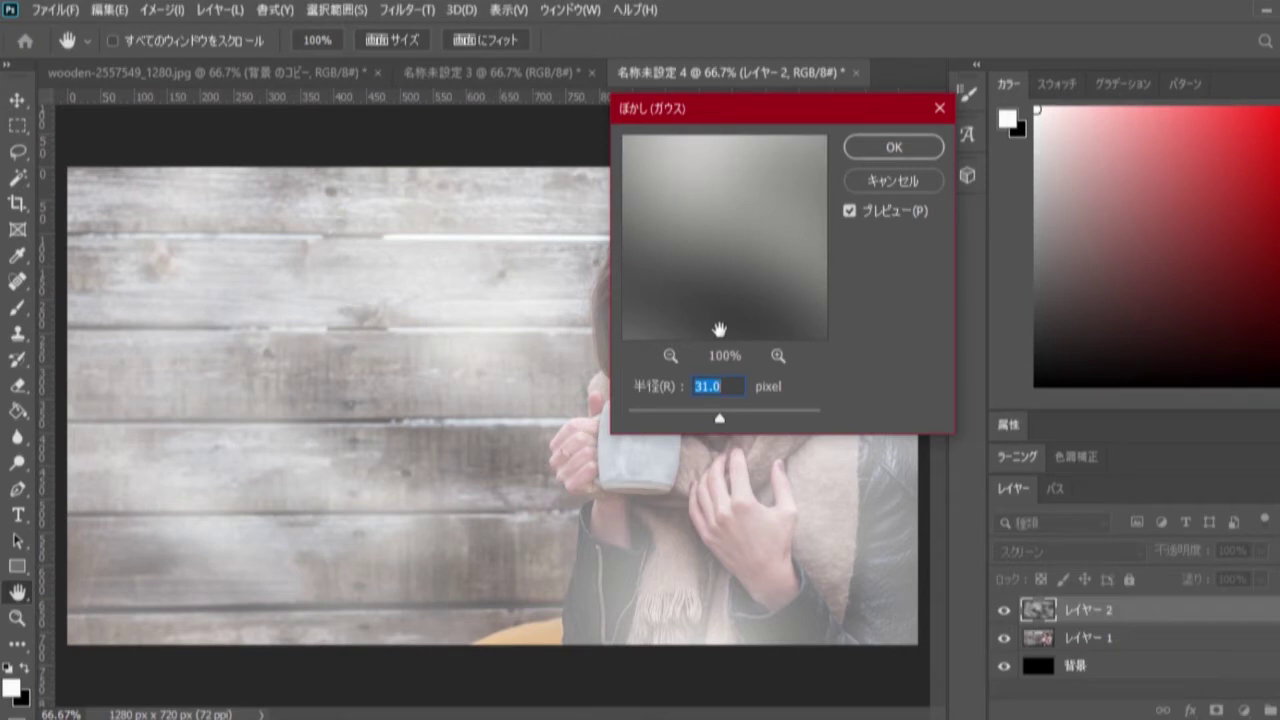
pyautogui.click(737, 388)
pyautogui.click(893, 147)
pyautogui.press('v')
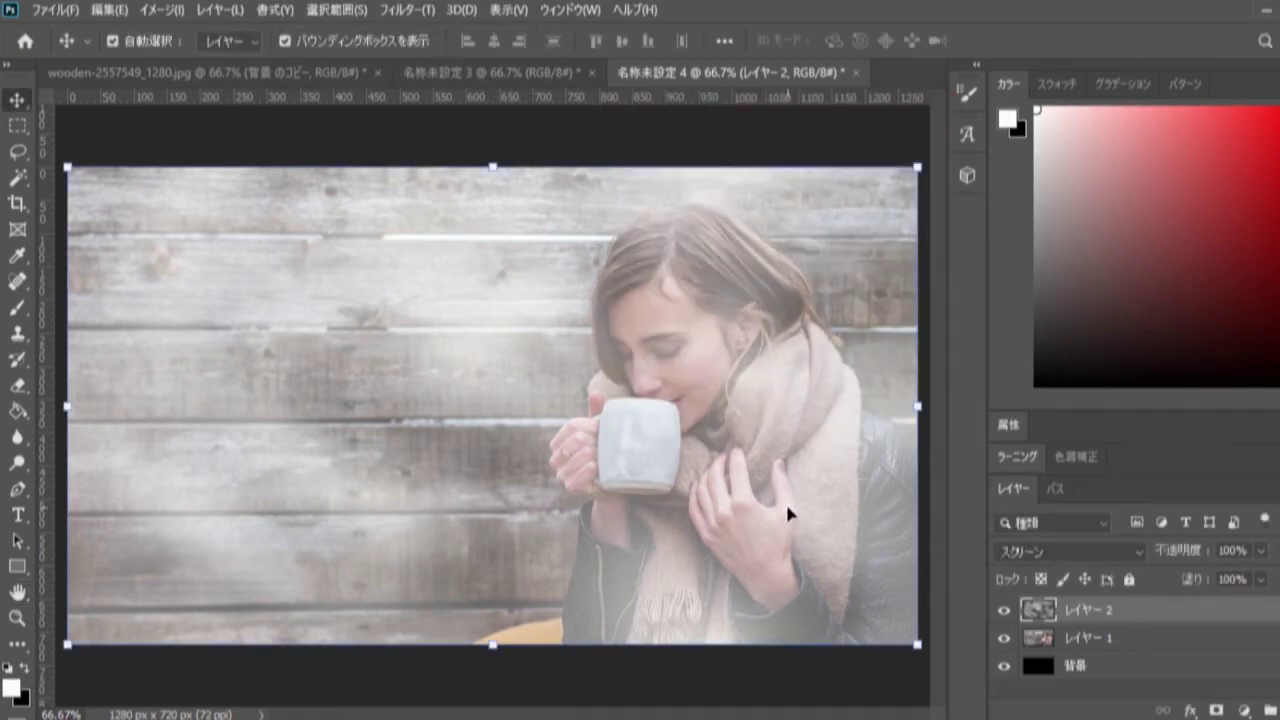
# - Lower the cloud layer's opacity to 80% and add a layer mask to it
pyautogui.click(1263, 553)
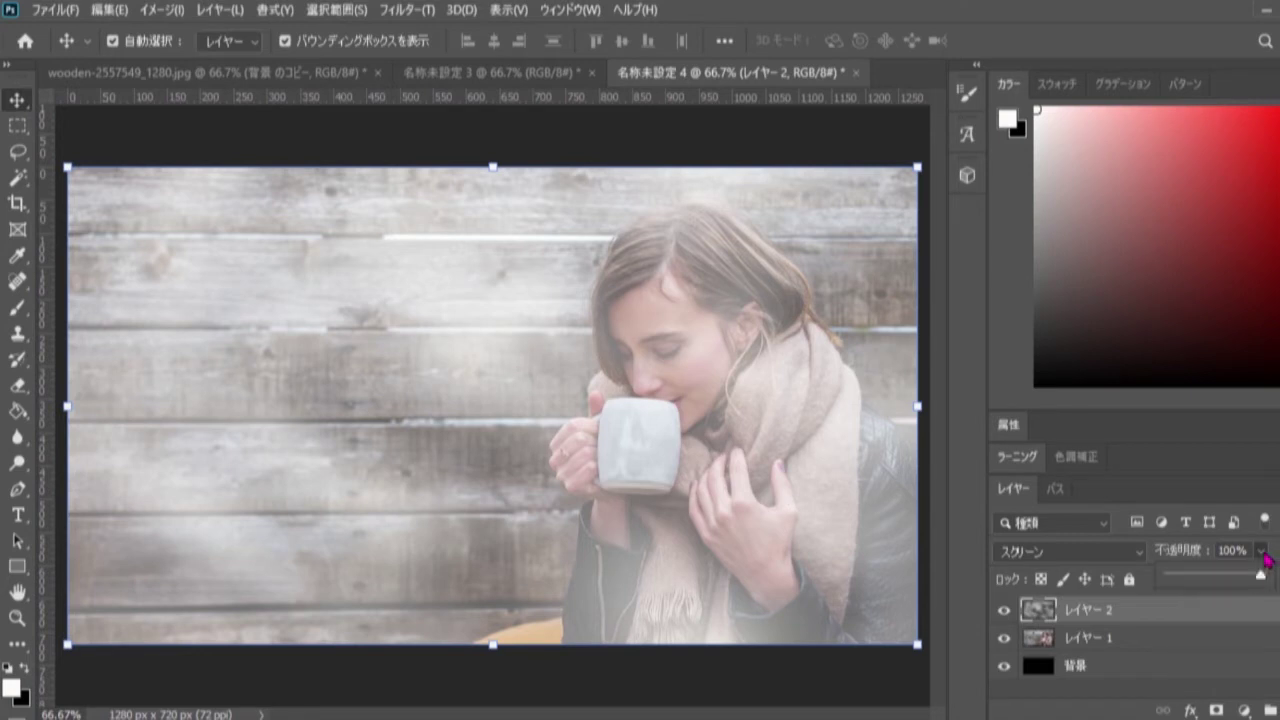
pyautogui.moveTo(1263, 578); pyautogui.dragTo(1245, 583)
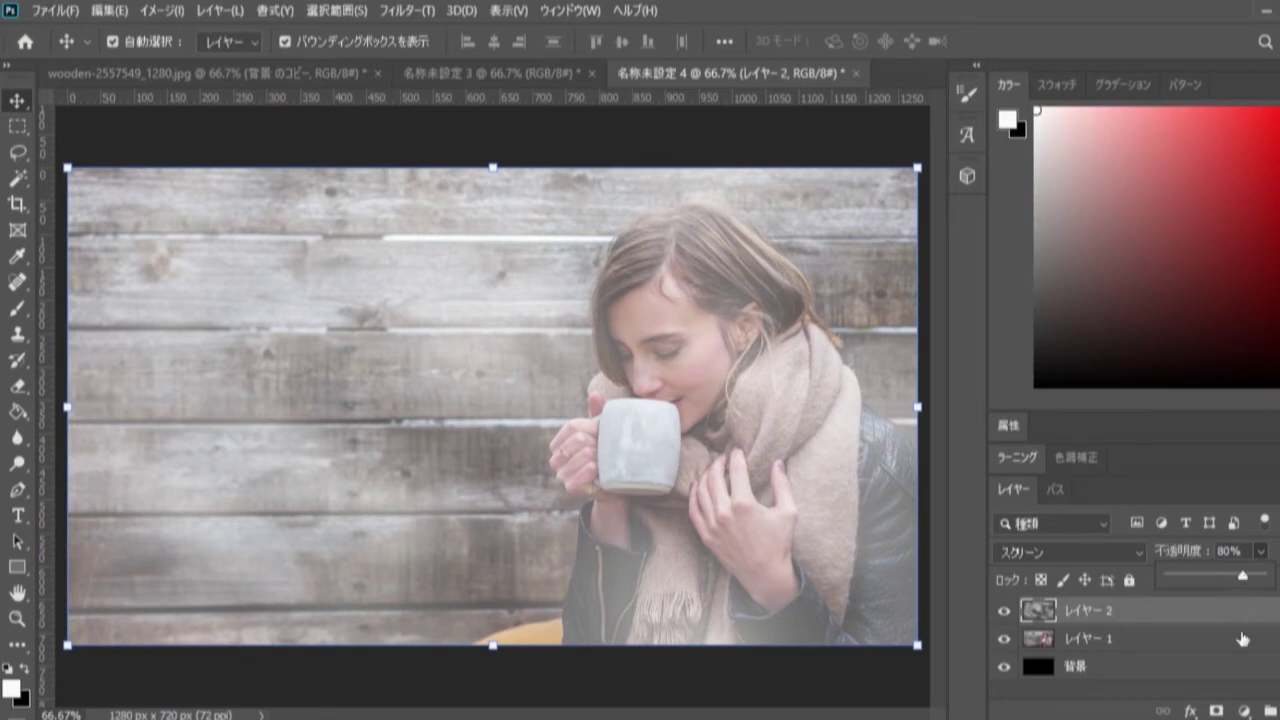
pyautogui.click(1216, 711)
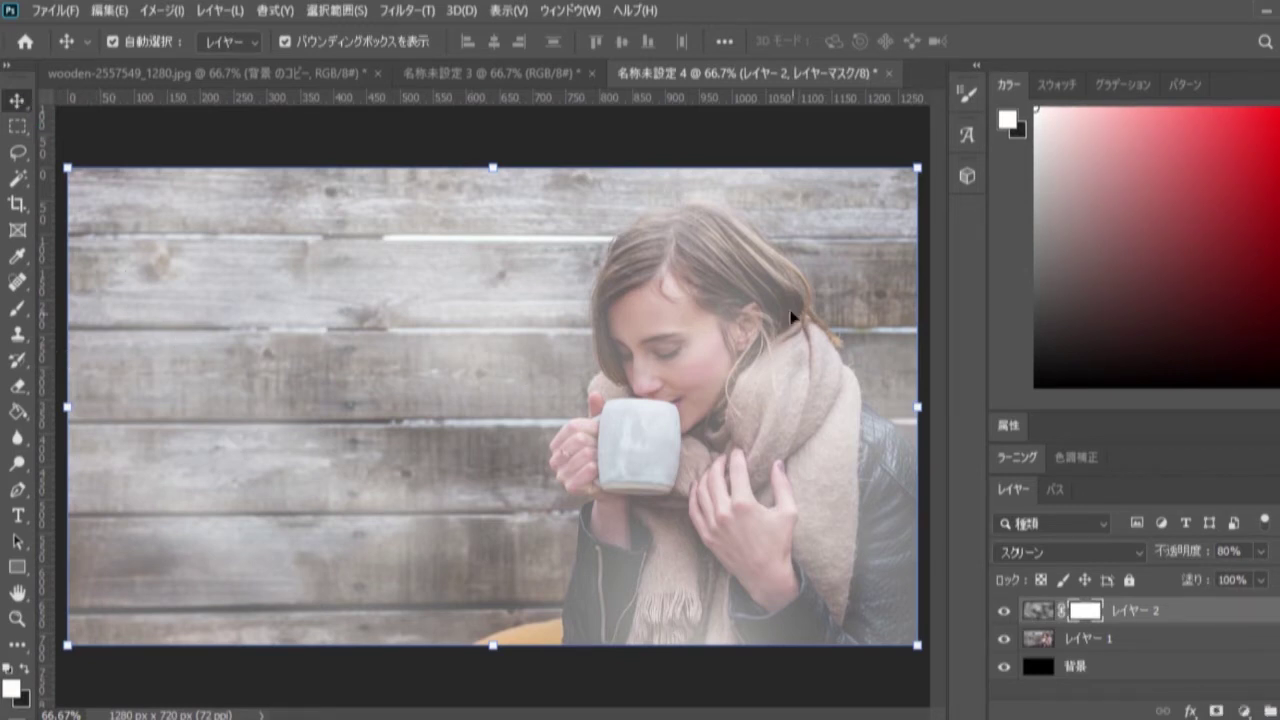
# - Scale the cloud layer down to about 25% and position it directly above the mug, over the woman's face
pyautogui.moveTo(908, 174); pyautogui.dragTo(324, 501)
pyautogui.moveTo(284, 563); pyautogui.dragTo(703, 333)
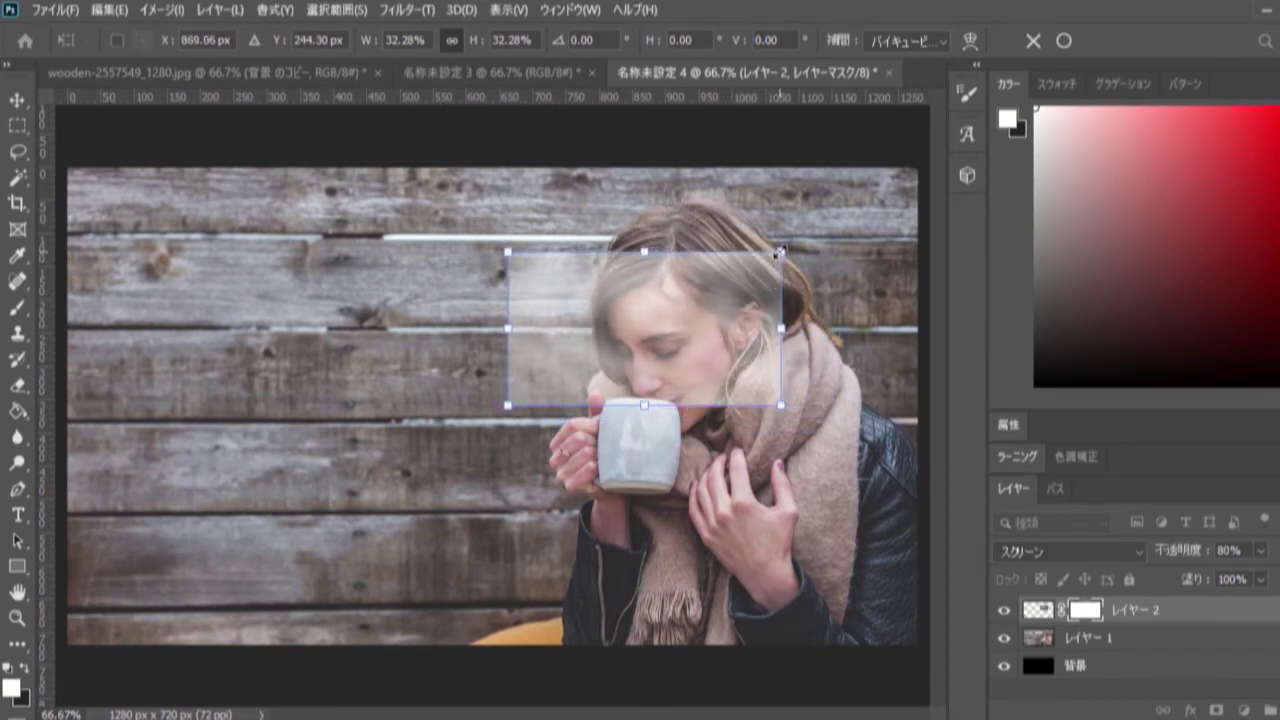
pyautogui.moveTo(780, 249); pyautogui.dragTo(740, 274)
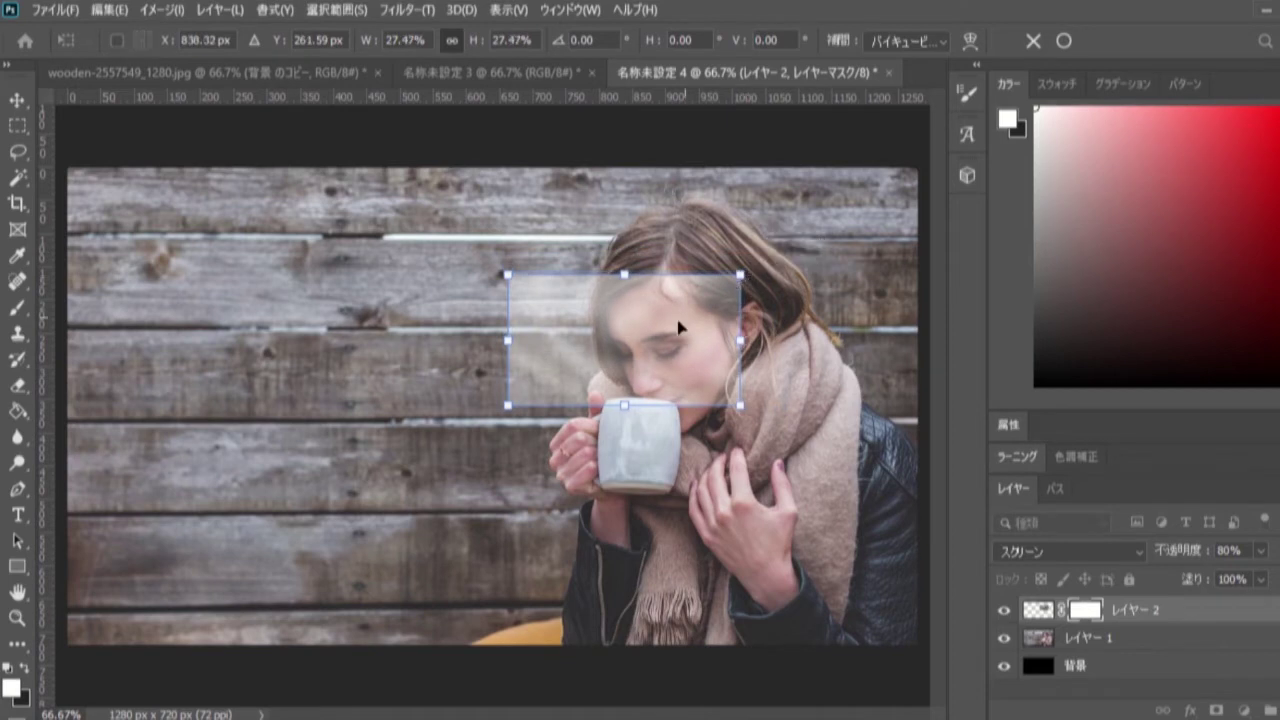
pyautogui.moveTo(662, 338); pyautogui.dragTo(674, 338)
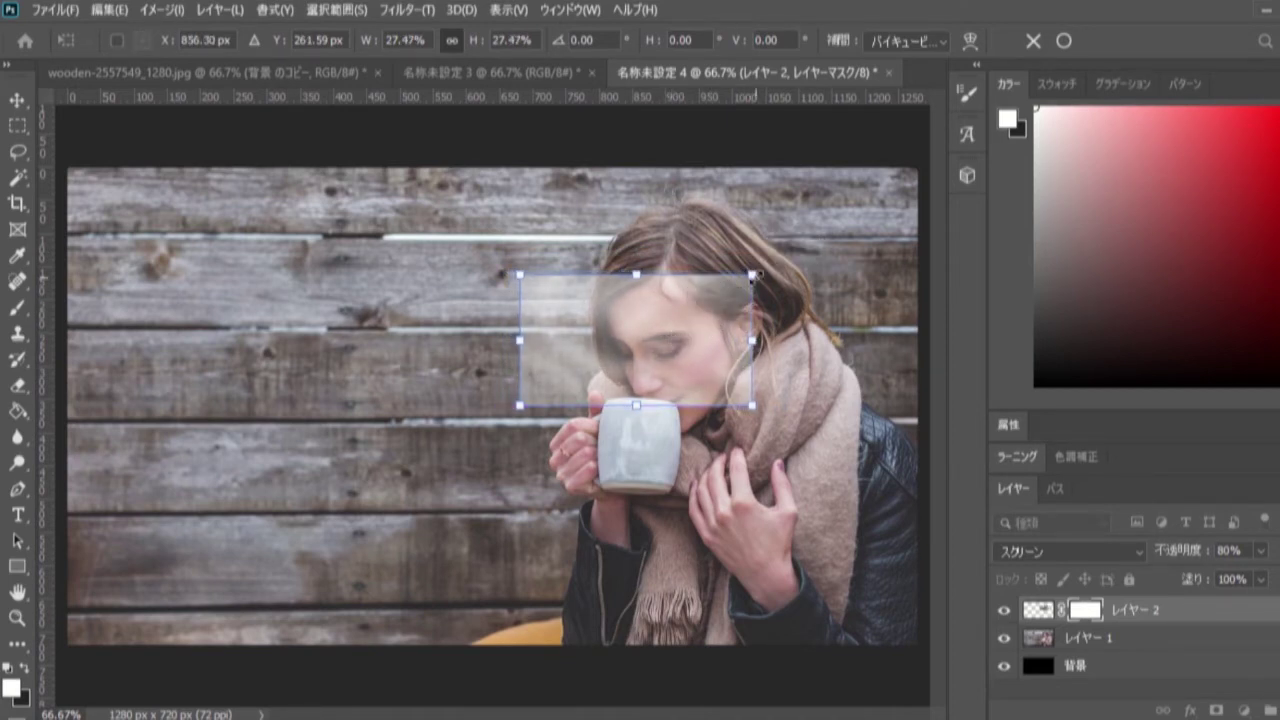
pyautogui.moveTo(756, 273); pyautogui.dragTo(733, 286)
pyautogui.moveTo(680, 330); pyautogui.dragTo(686, 331)
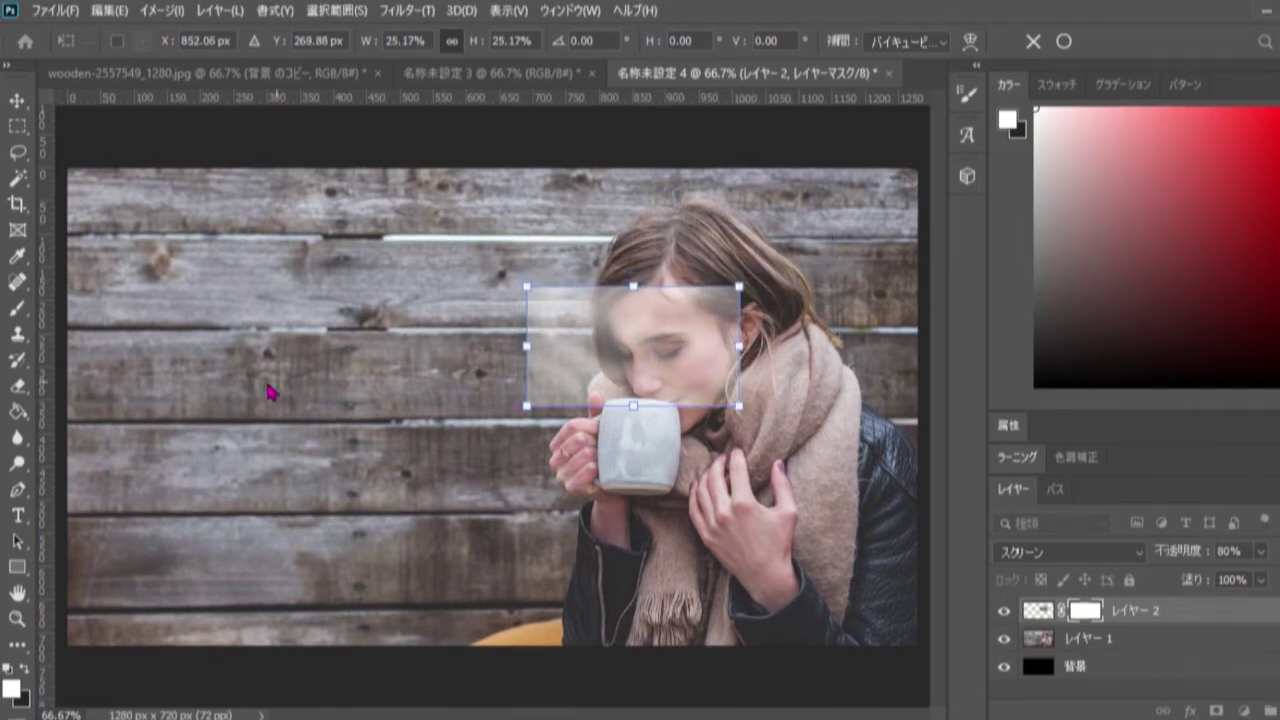
# - Erase the hard rectangular edges of the steam on the layer mask with the Eraser at 100% opacity
pyautogui.click(19, 387)
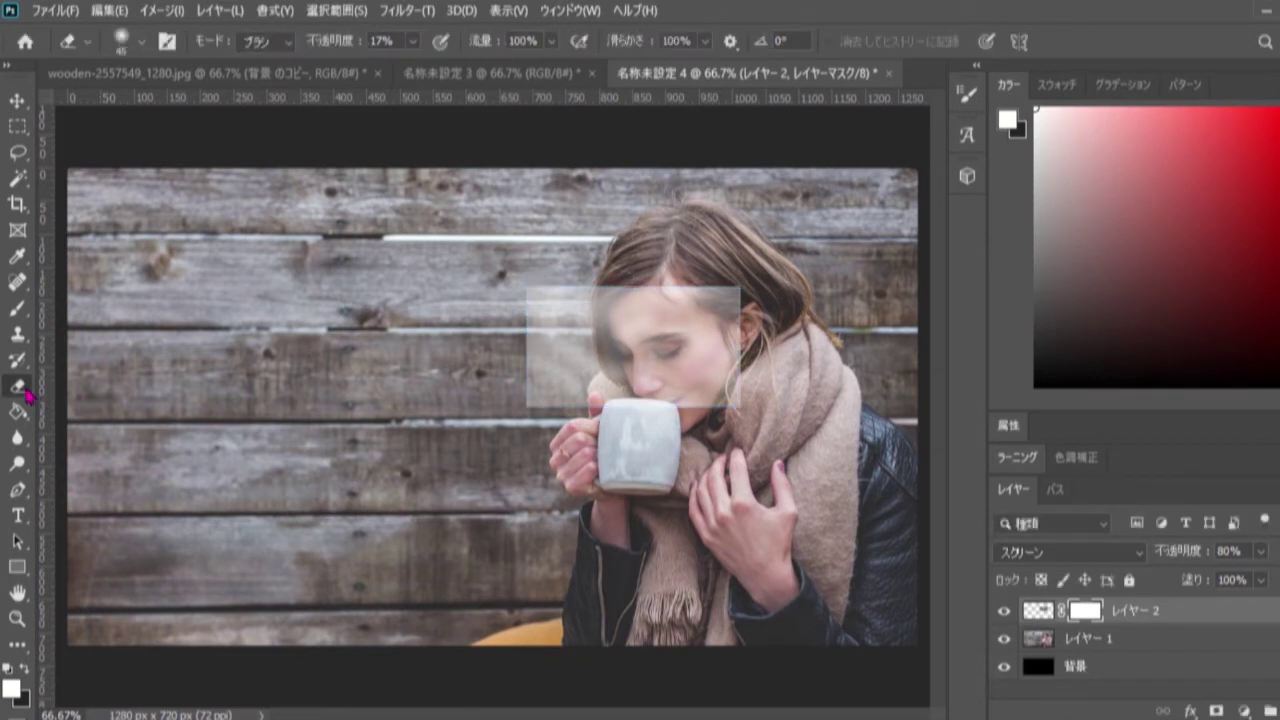
pyautogui.click(413, 41)
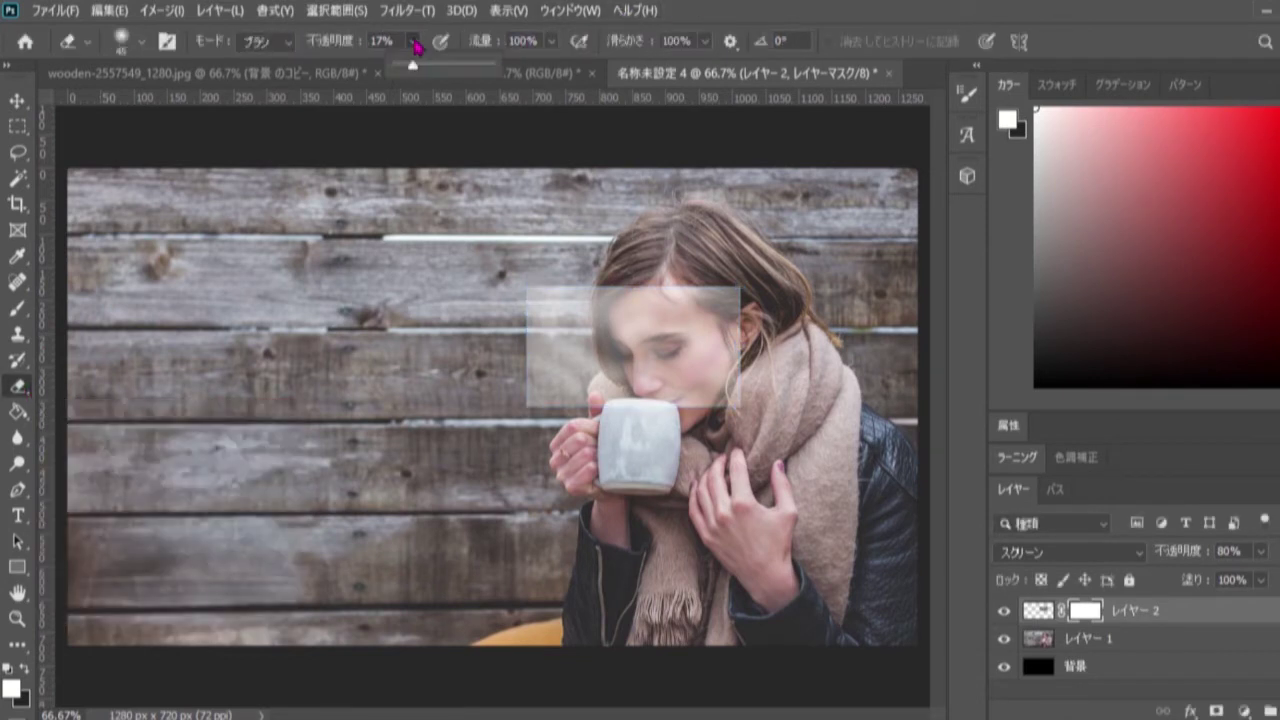
pyautogui.moveTo(417, 64); pyautogui.dragTo(500, 78)
pyautogui.click(540, 420)
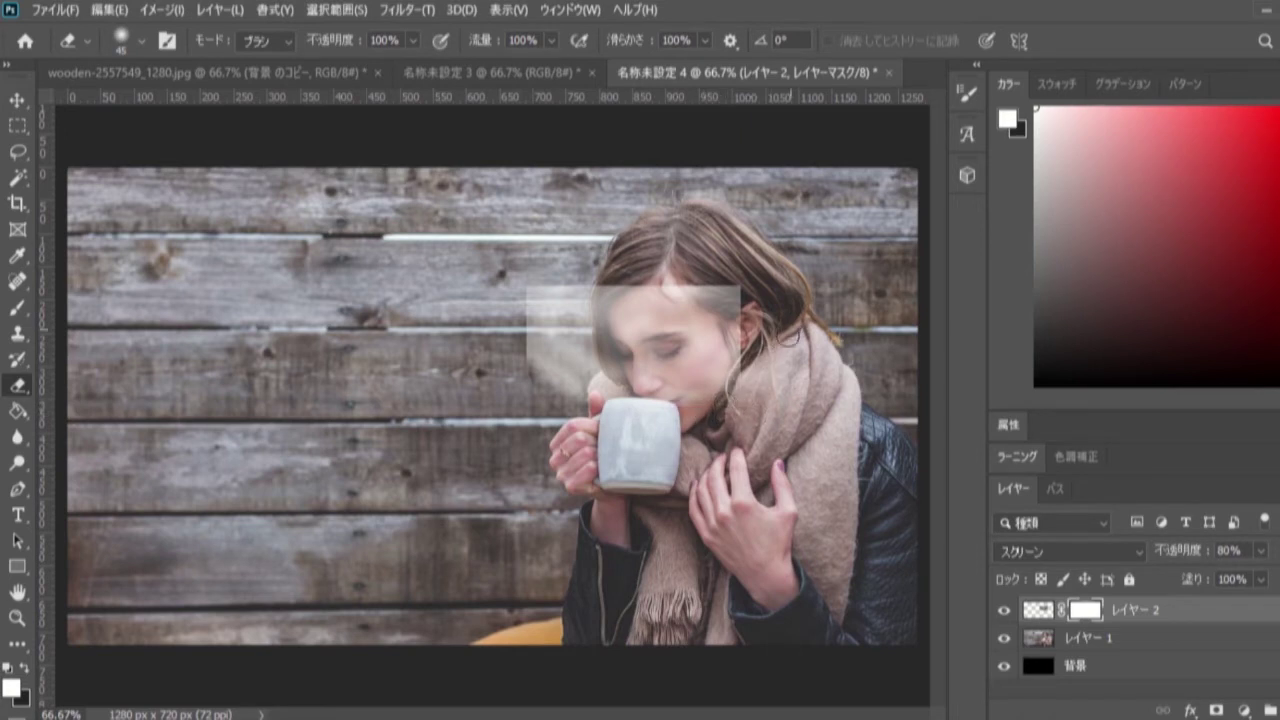
pyautogui.moveTo(761, 371); pyautogui.dragTo(769, 317)
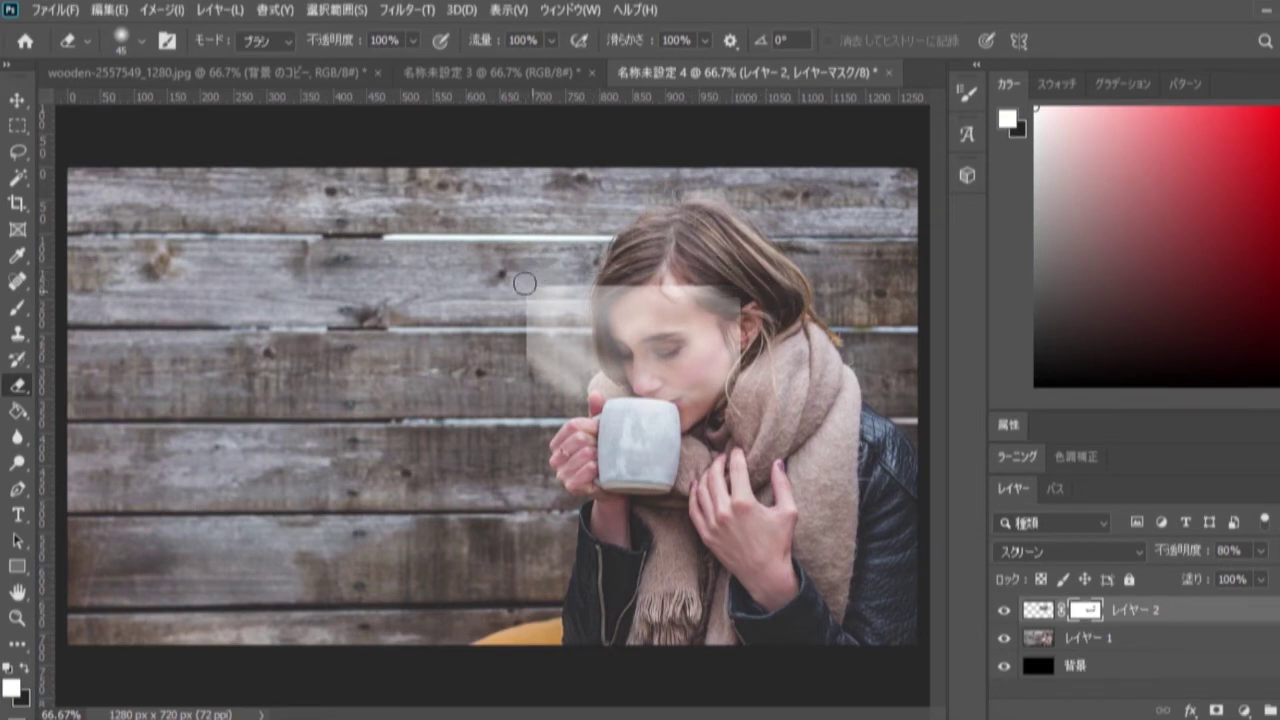
pyautogui.moveTo(519, 318); pyautogui.dragTo(531, 410)
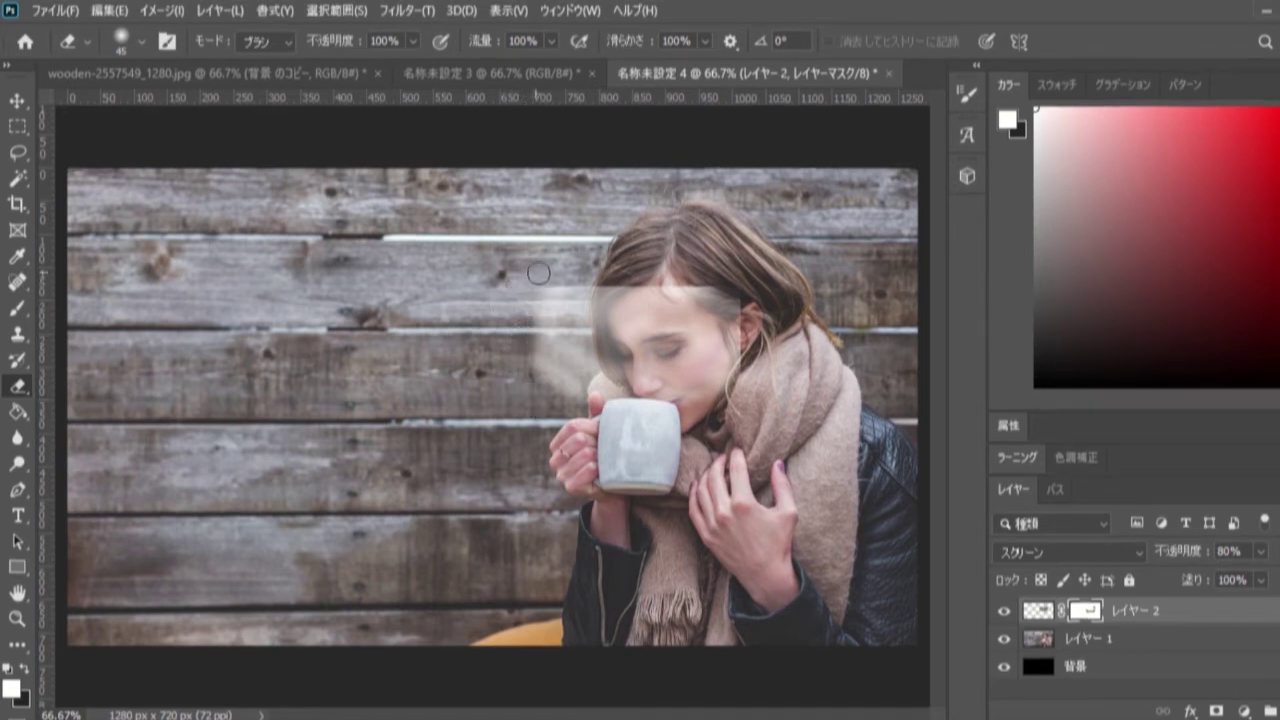
pyautogui.moveTo(626, 276); pyautogui.dragTo(687, 278)
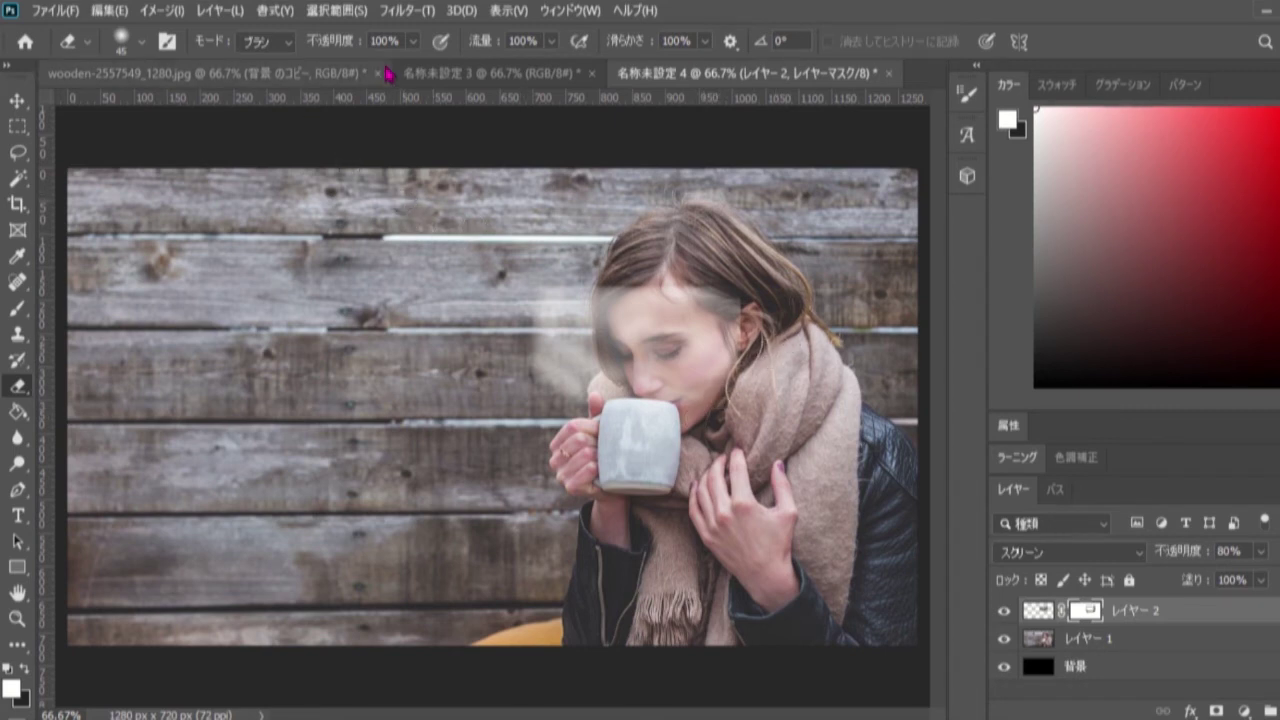
# - Soften the steam's borders near the mug and hair with the Eraser at 15% and 23% opacity
pyautogui.click(413, 47)
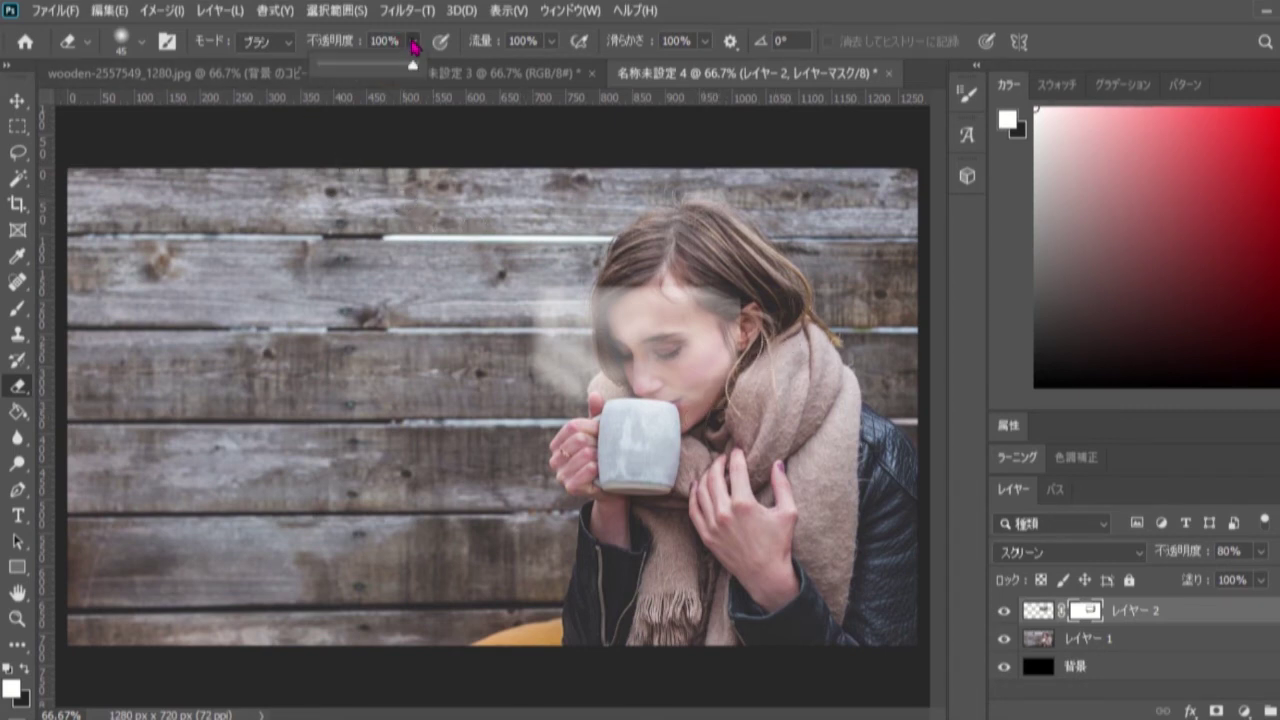
pyautogui.moveTo(414, 68); pyautogui.dragTo(338, 73)
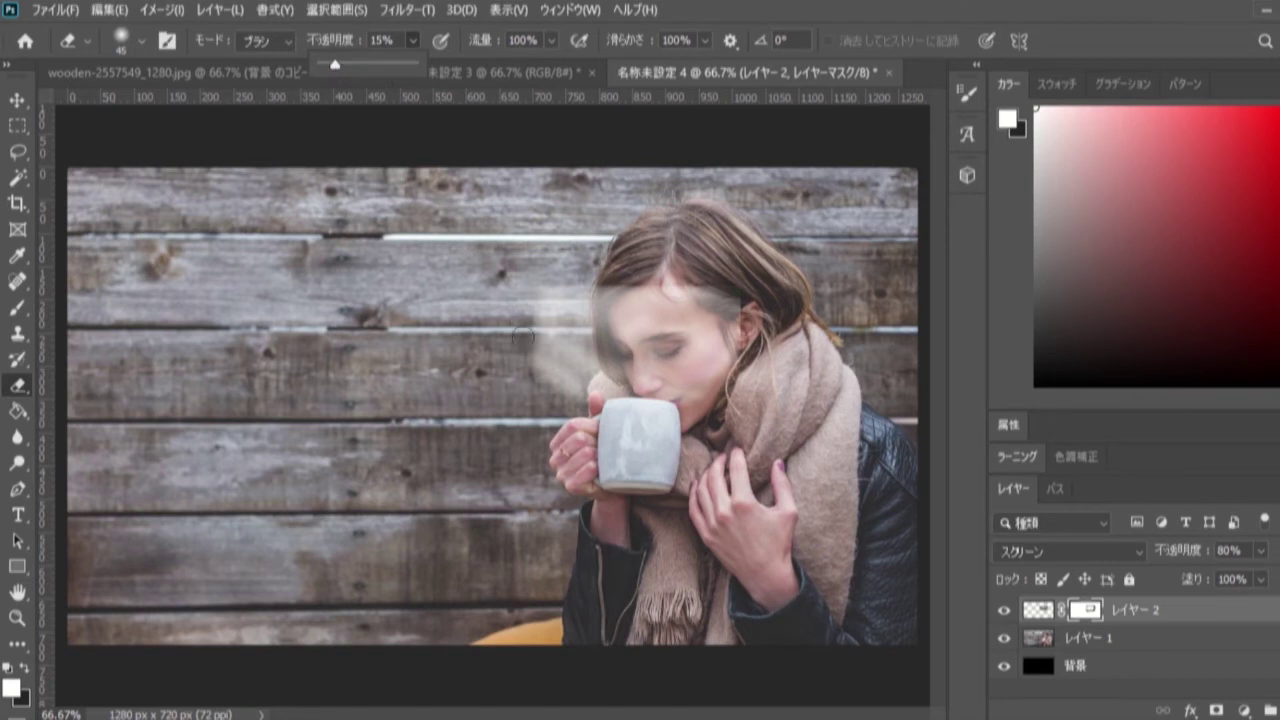
pyautogui.click(699, 433)
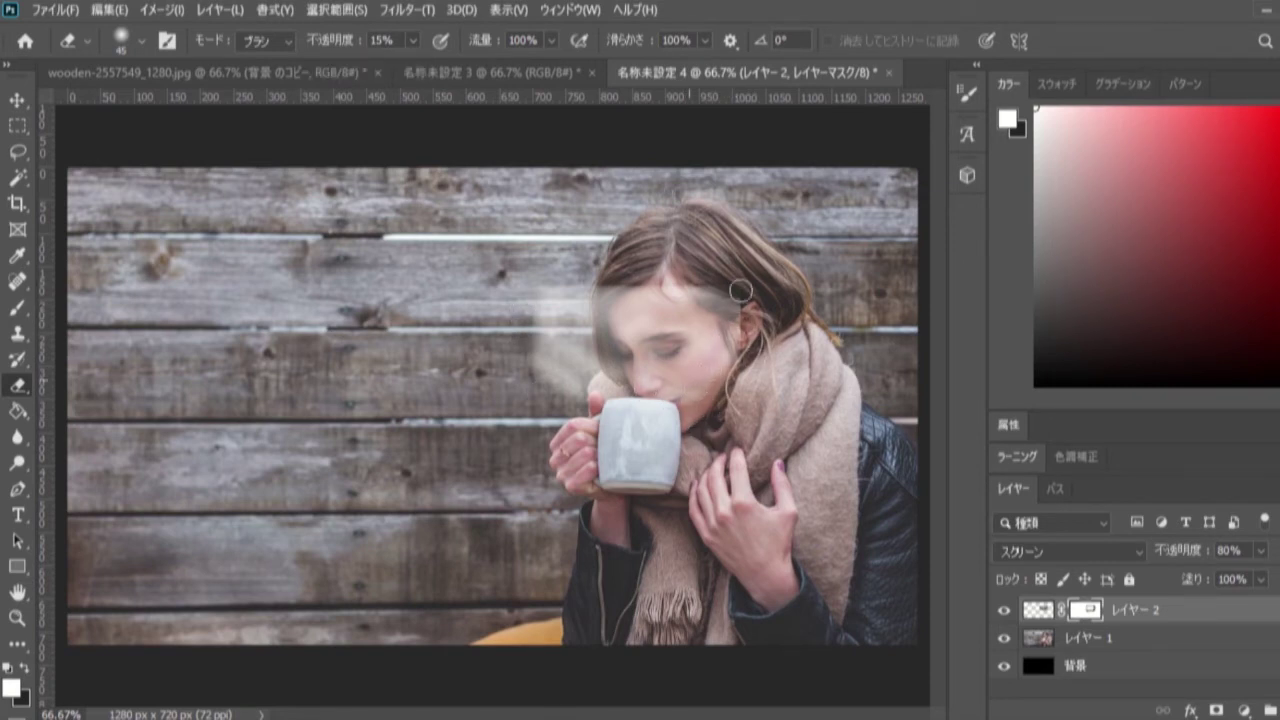
pyautogui.click(412, 42)
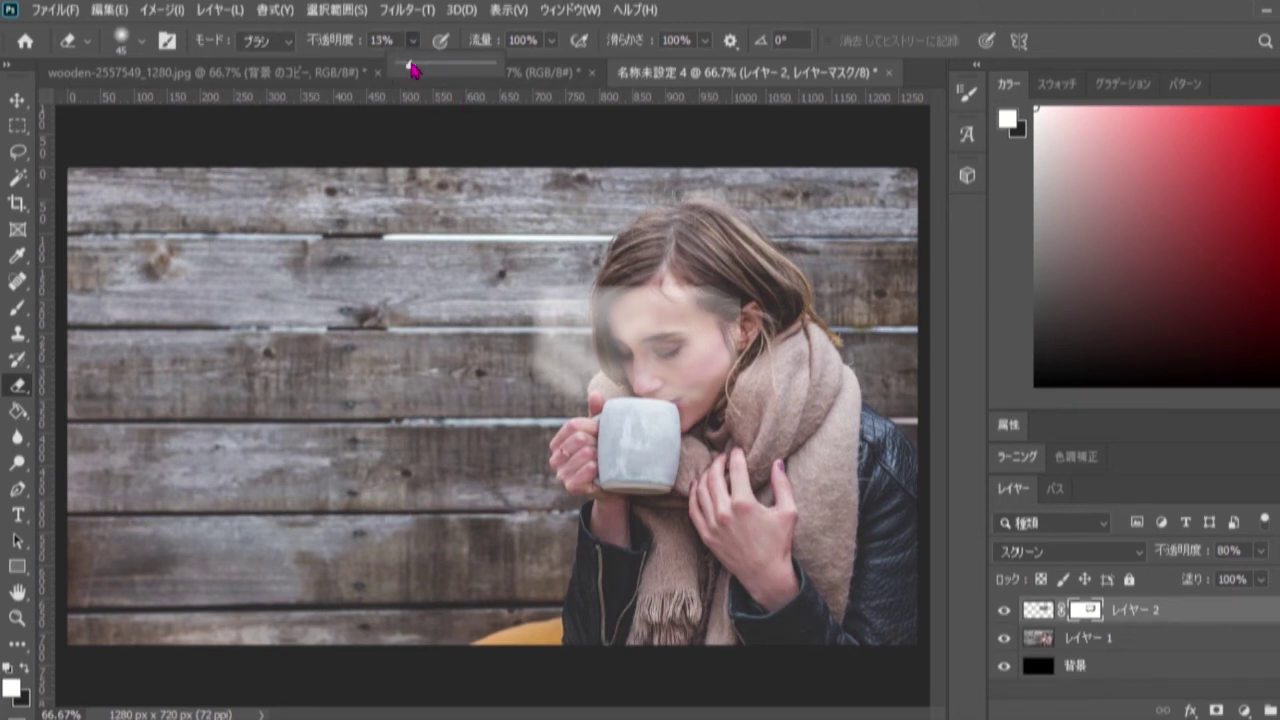
pyautogui.moveTo(413, 64); pyautogui.dragTo(419, 66)
pyautogui.click(753, 297)
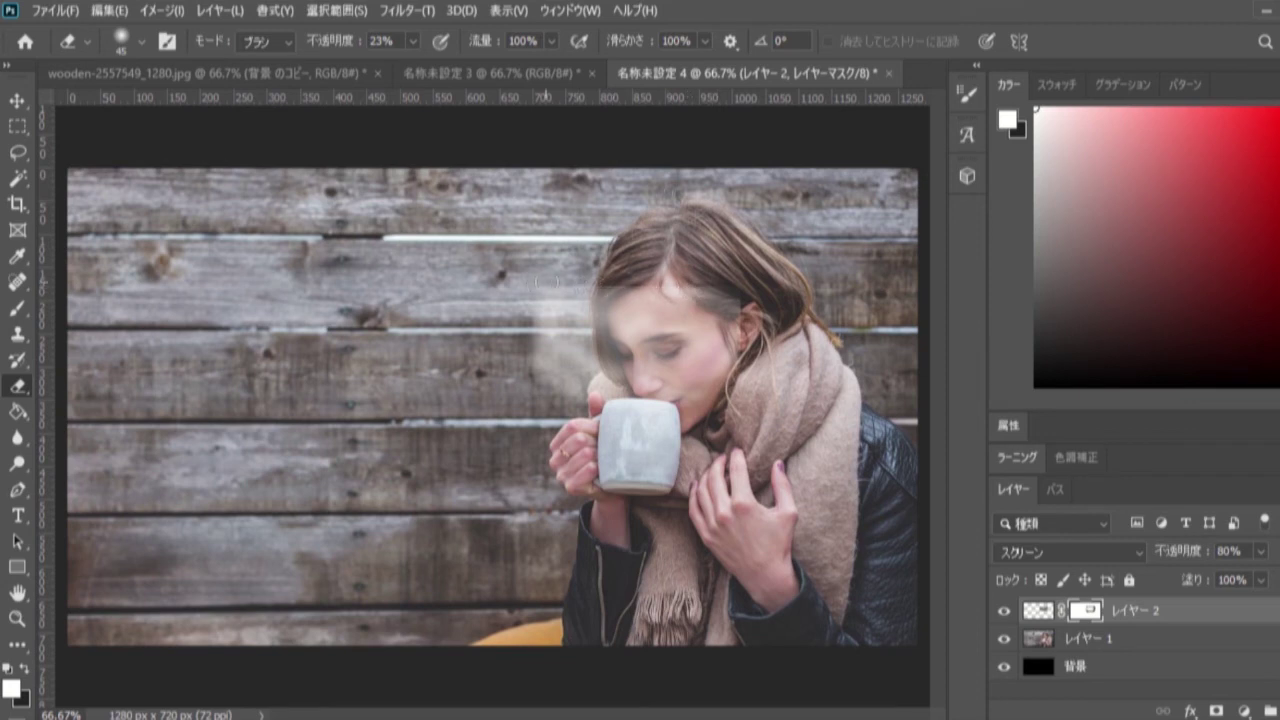
# - Fade the upper part of the steam beside the forehead with the Eraser at 34% and 49% opacity
pyautogui.click(414, 44)
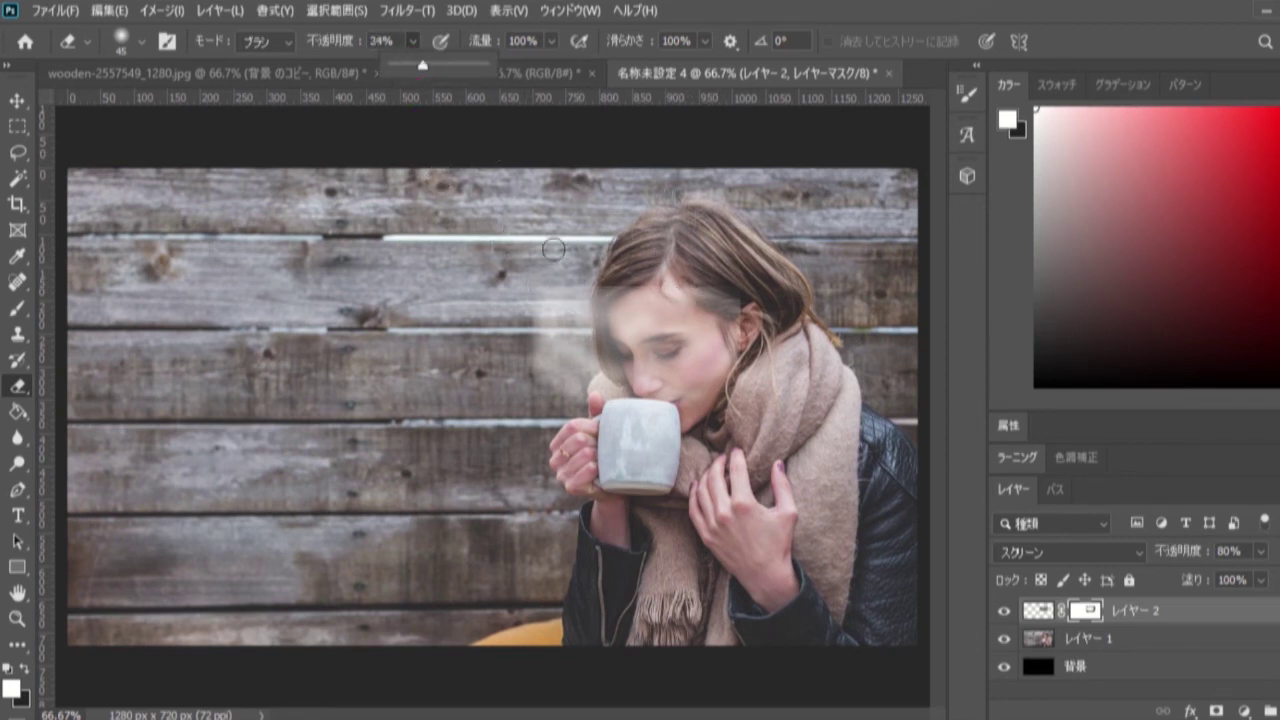
pyautogui.moveTo(553, 249); pyautogui.dragTo(584, 288)
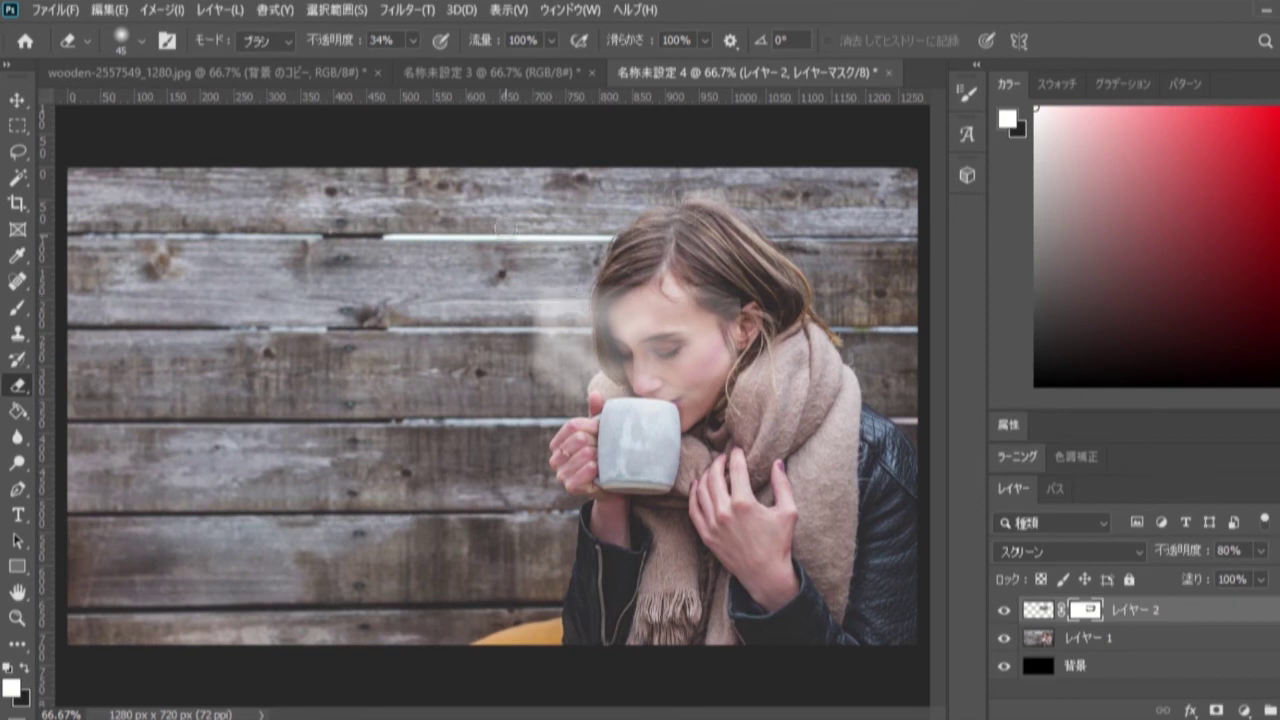
pyautogui.click(412, 40)
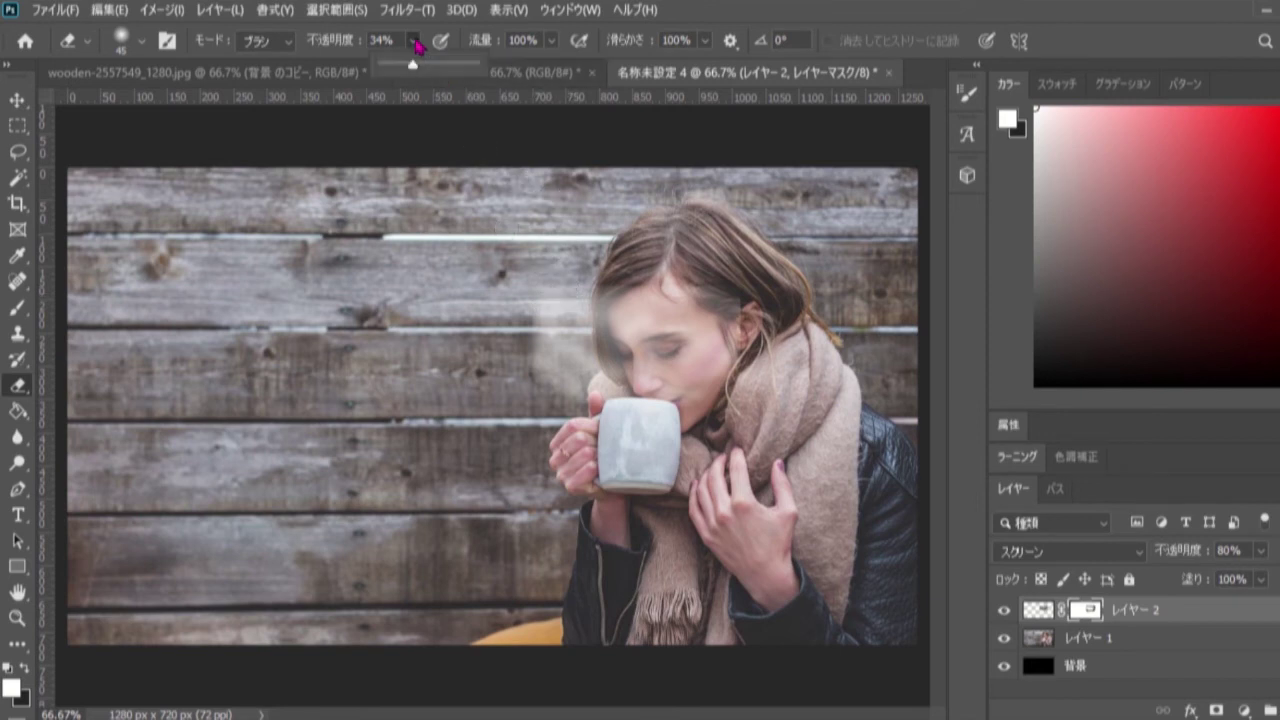
pyautogui.moveTo(413, 65); pyautogui.dragTo(427, 66)
pyautogui.click(605, 303)
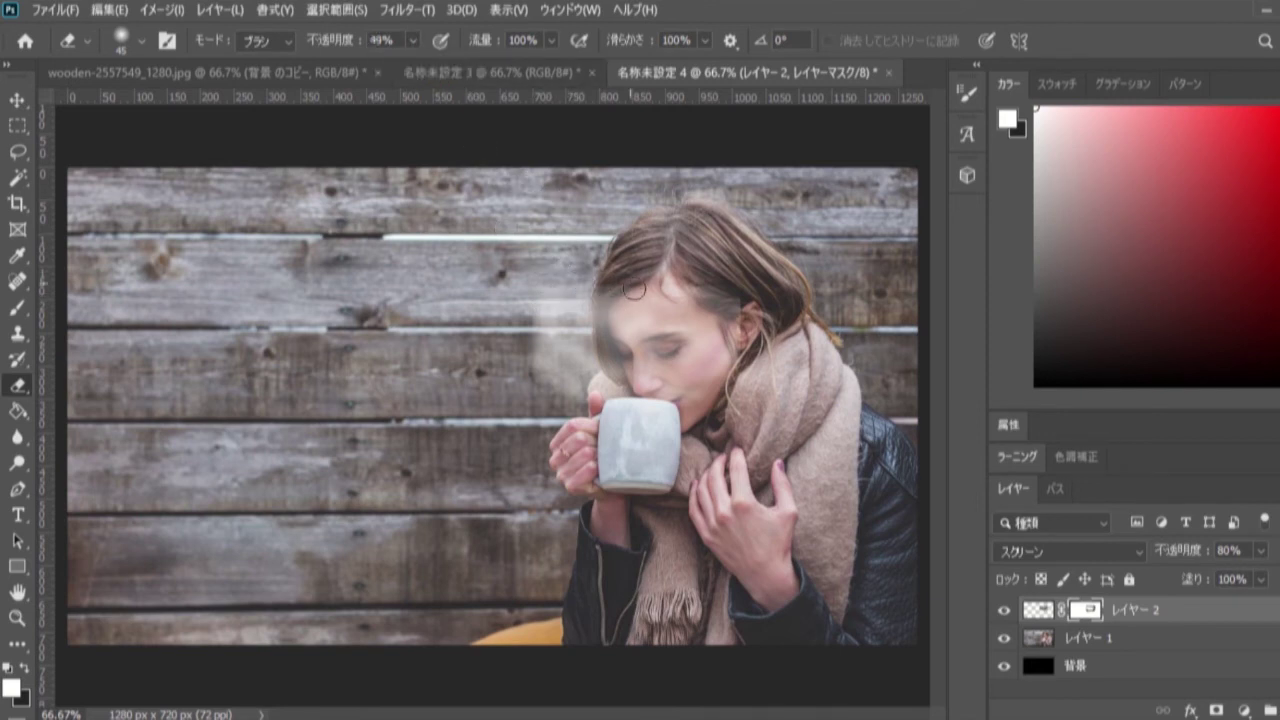